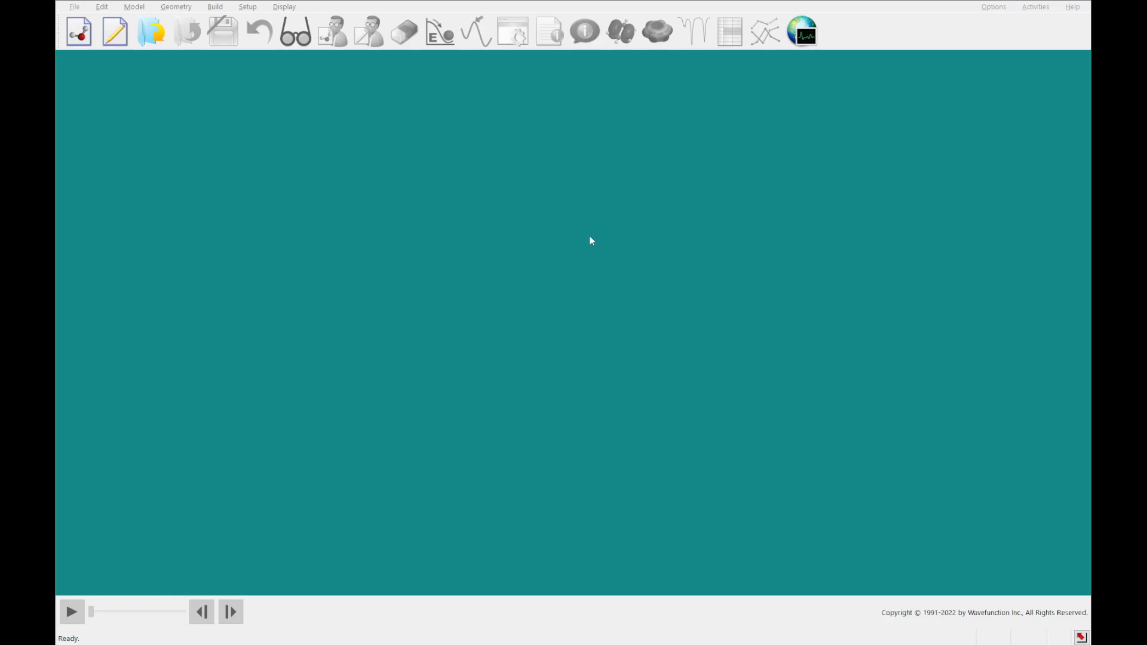
Look over the list of available Spartan Student tutorials and close it
{"action": "left_click", "coordinate": [1039, 6]}
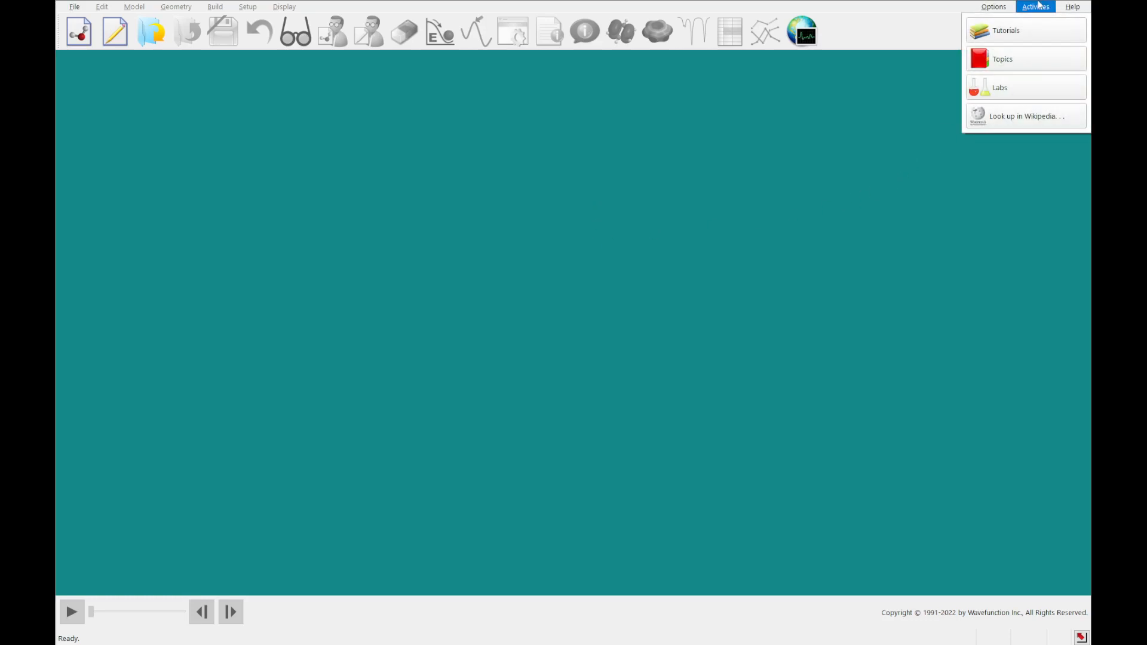
{"action": "left_click", "coordinate": [1009, 31]}
{"action": "scroll", "coordinate": [525, 358], "scroll_direction": "down", "scroll_amount": 1}
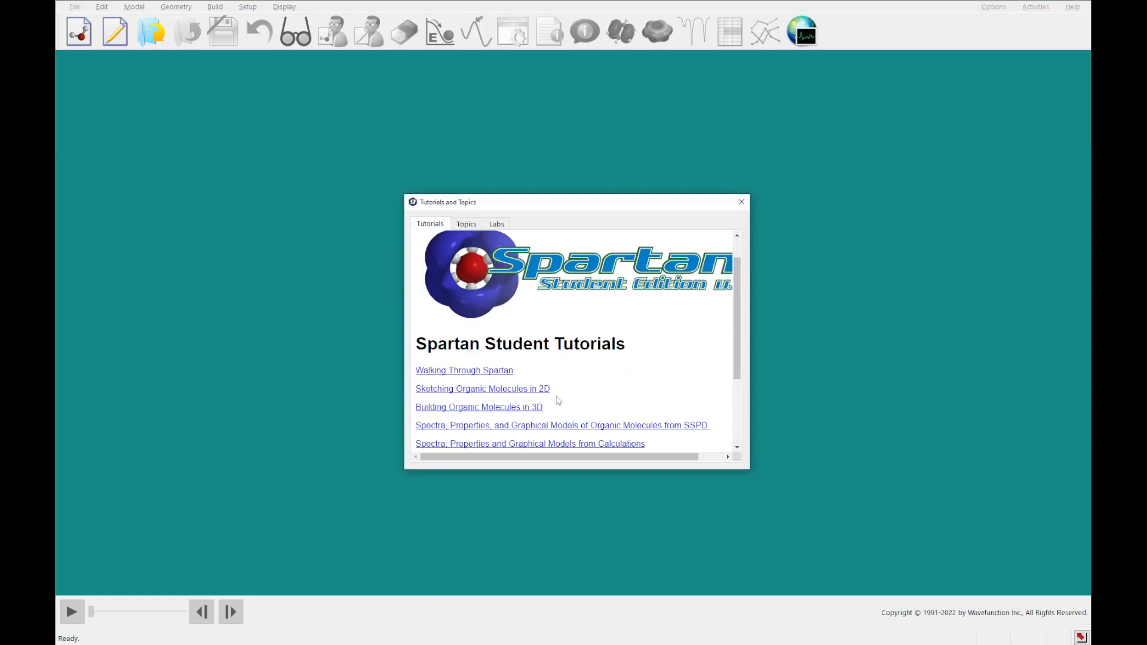
{"action": "left_click", "coordinate": [742, 202]}
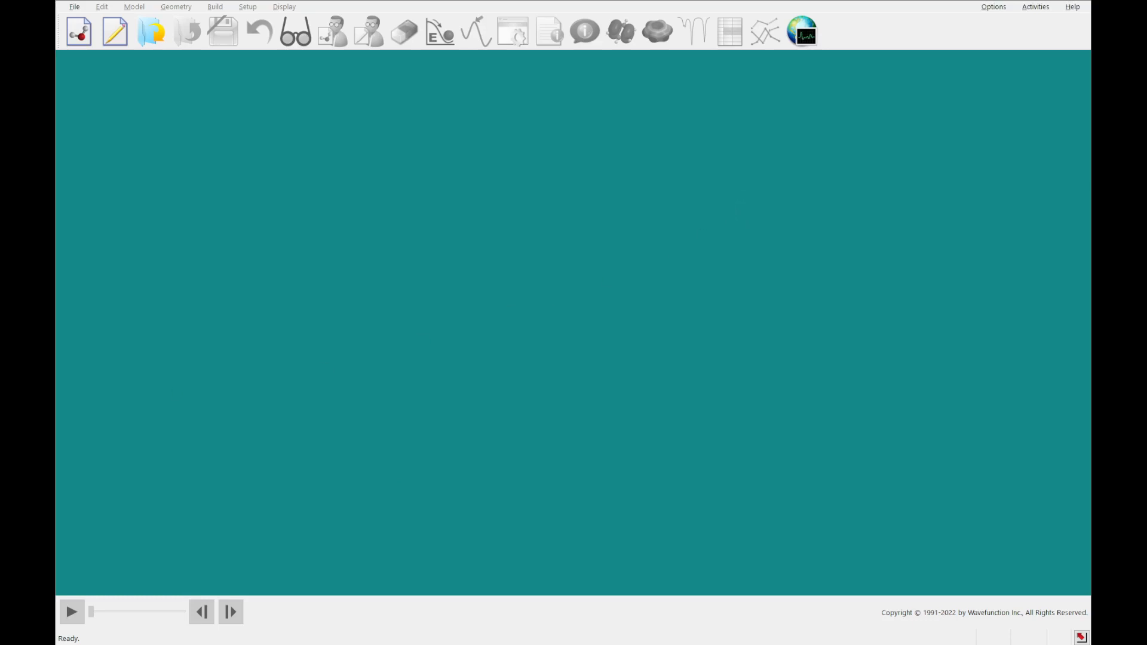
Start a new 2D sketch and review the extra elements, groups and ligands offered beyond the basic palette
{"action": "left_click", "coordinate": [112, 39]}
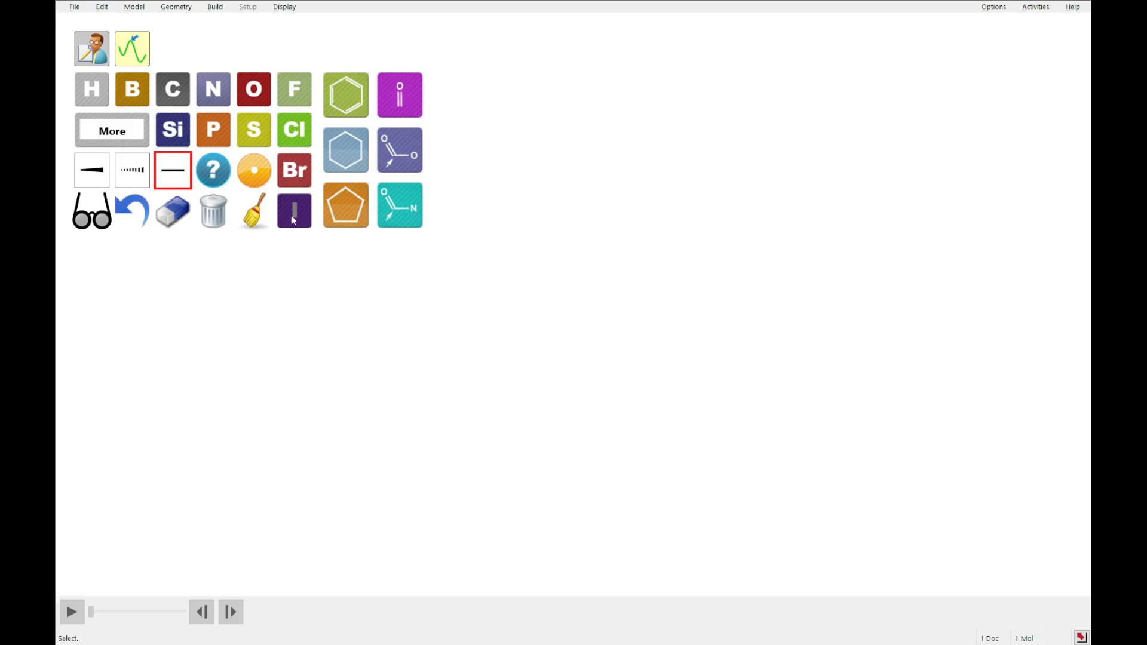
{"action": "left_click", "coordinate": [126, 133]}
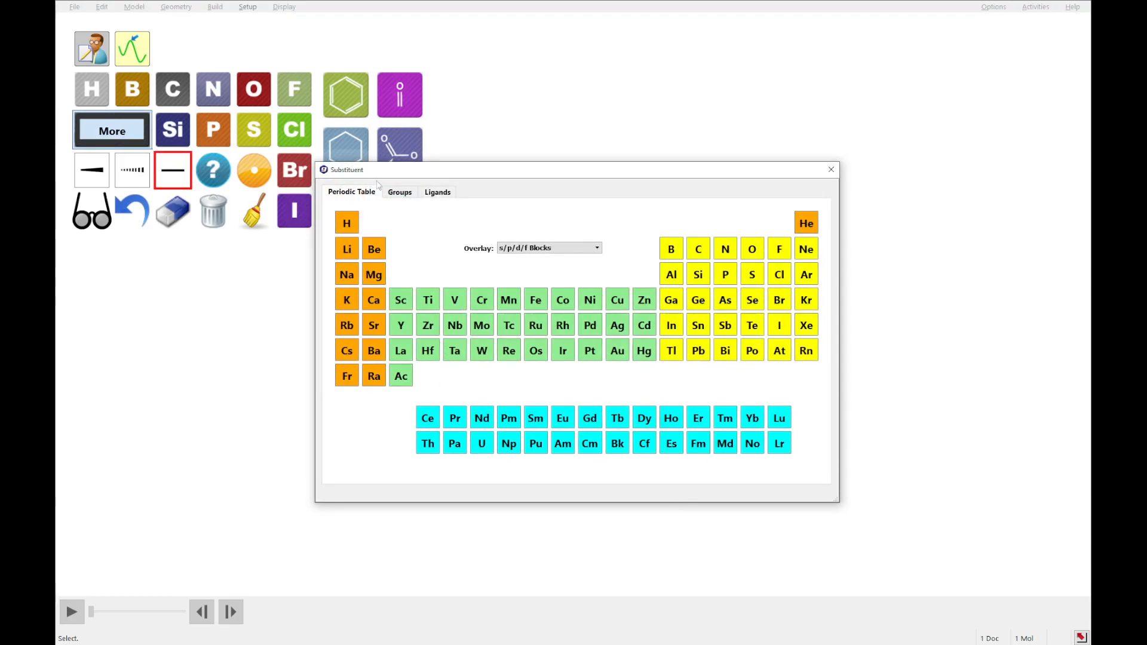
{"action": "left_click", "coordinate": [391, 194]}
{"action": "left_click", "coordinate": [437, 193]}
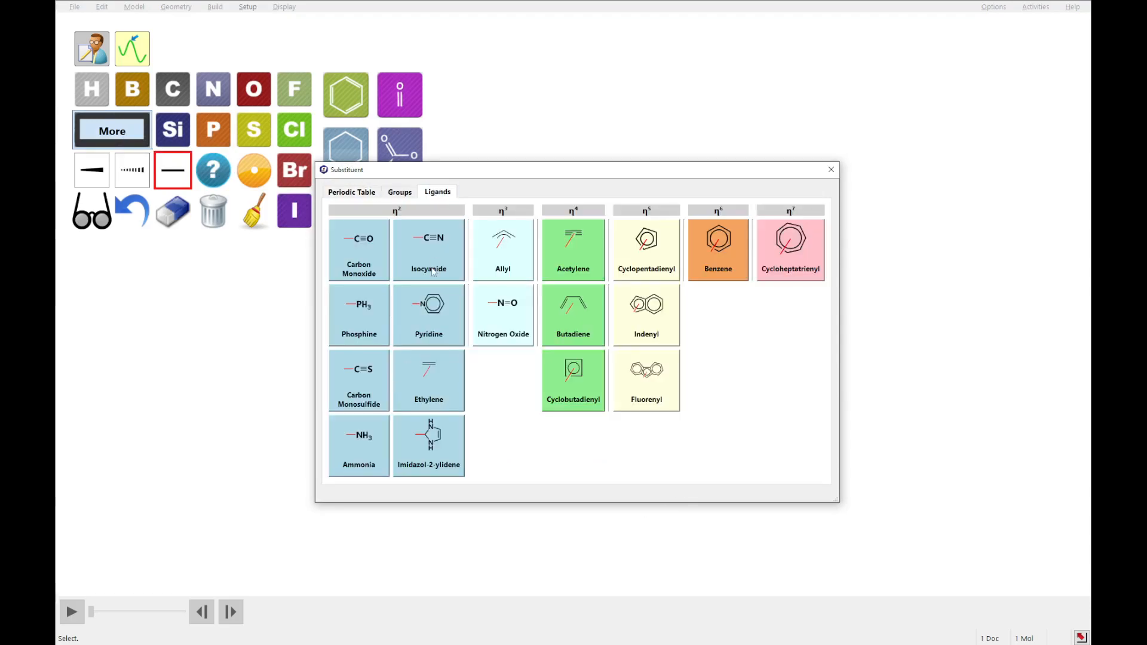
{"action": "left_click", "coordinate": [347, 195]}
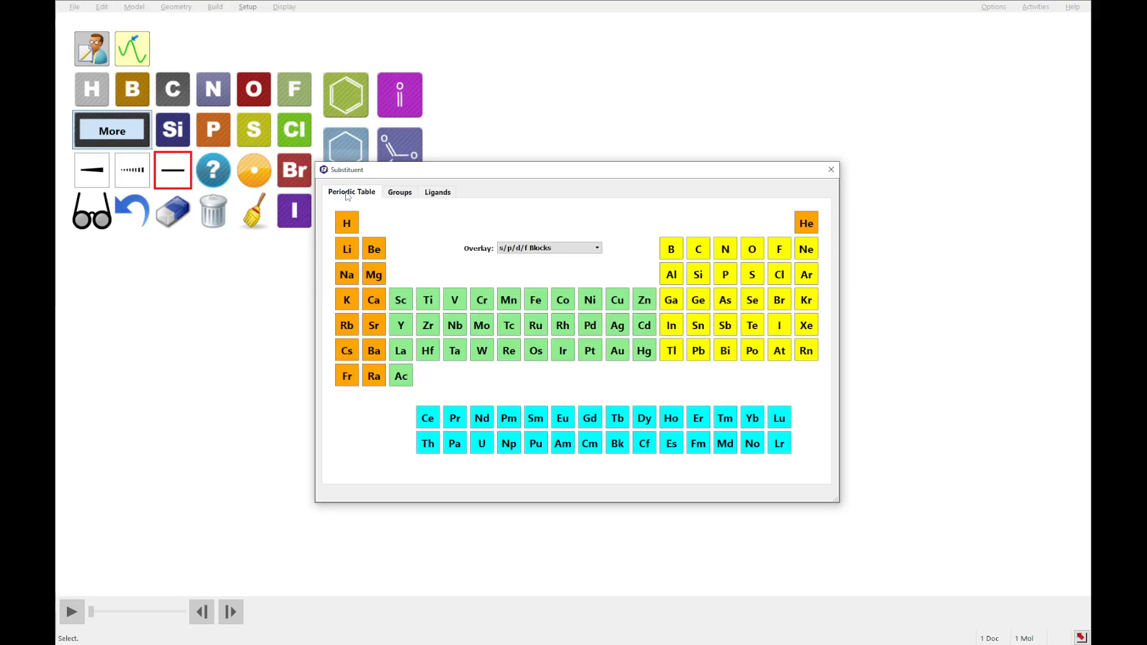
{"action": "left_click", "coordinate": [831, 169]}
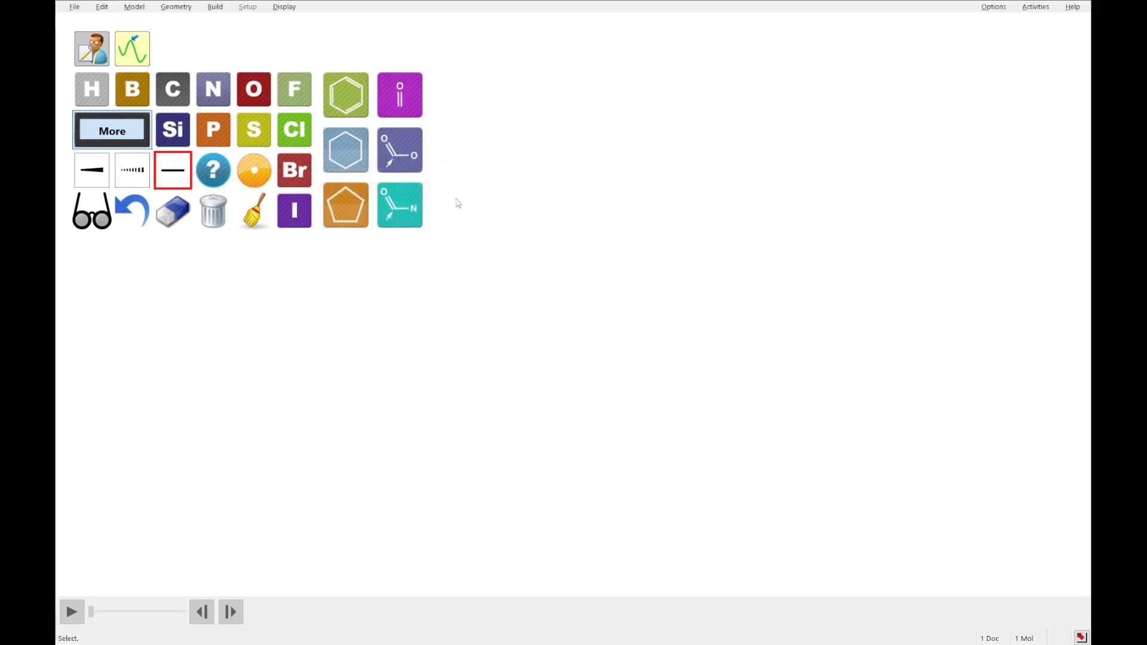
Explore the sketch palette's benzene, cyclohexane chair, alternative ring-size and carbonyl group options
{"action": "left_click", "coordinate": [348, 104]}
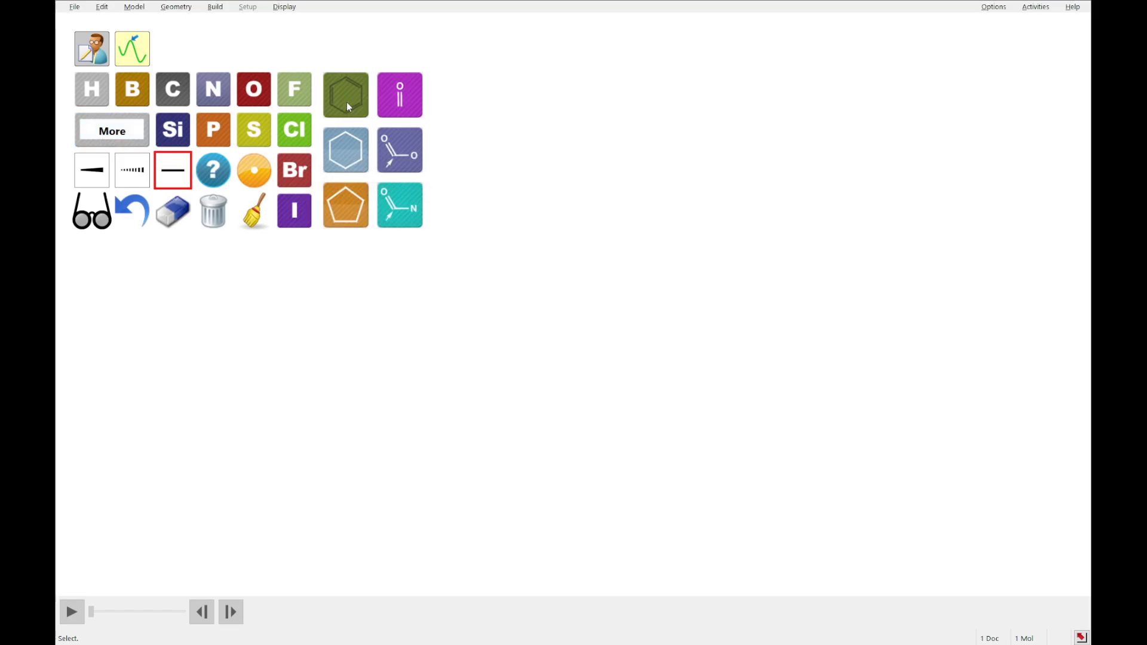
{"action": "left_click", "coordinate": [353, 145]}
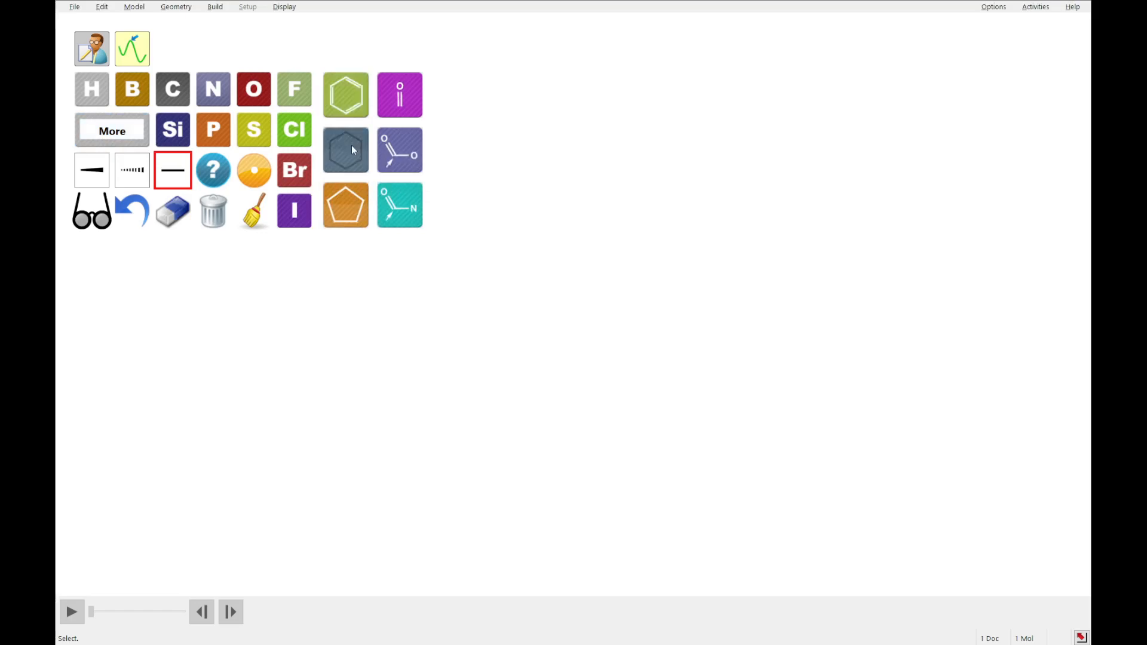
{"action": "left_click", "coordinate": [342, 155]}
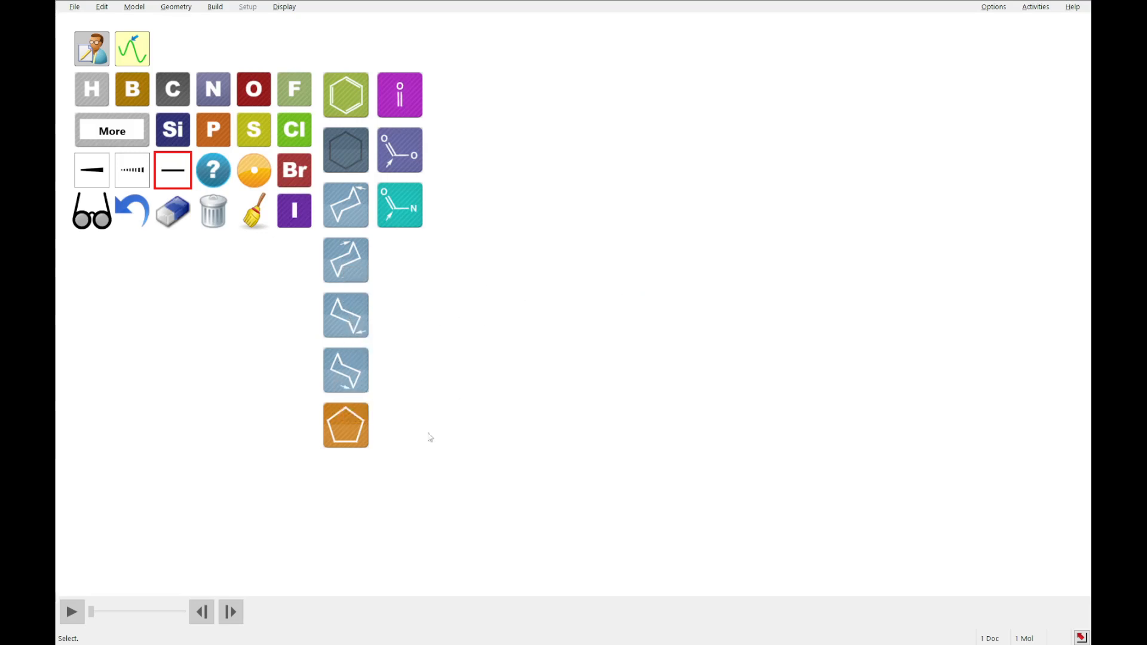
{"action": "left_click", "coordinate": [355, 428]}
{"action": "mouse_move", "coordinate": [350, 209]}
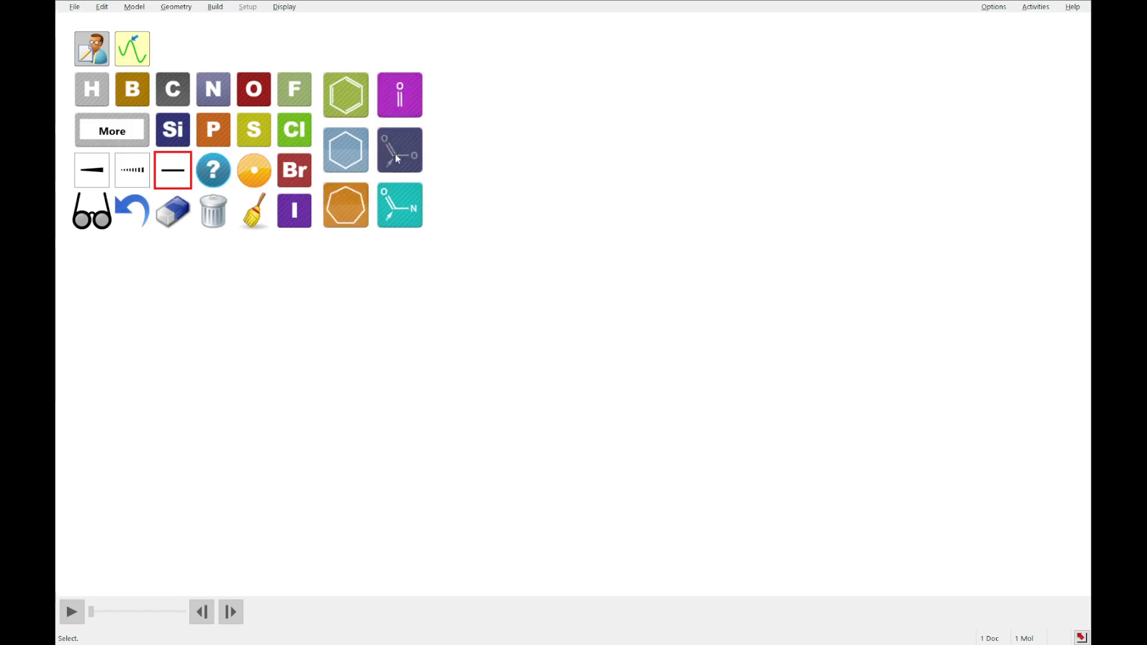
{"action": "mouse_move", "coordinate": [395, 153]}
{"action": "mouse_move", "coordinate": [396, 194]}
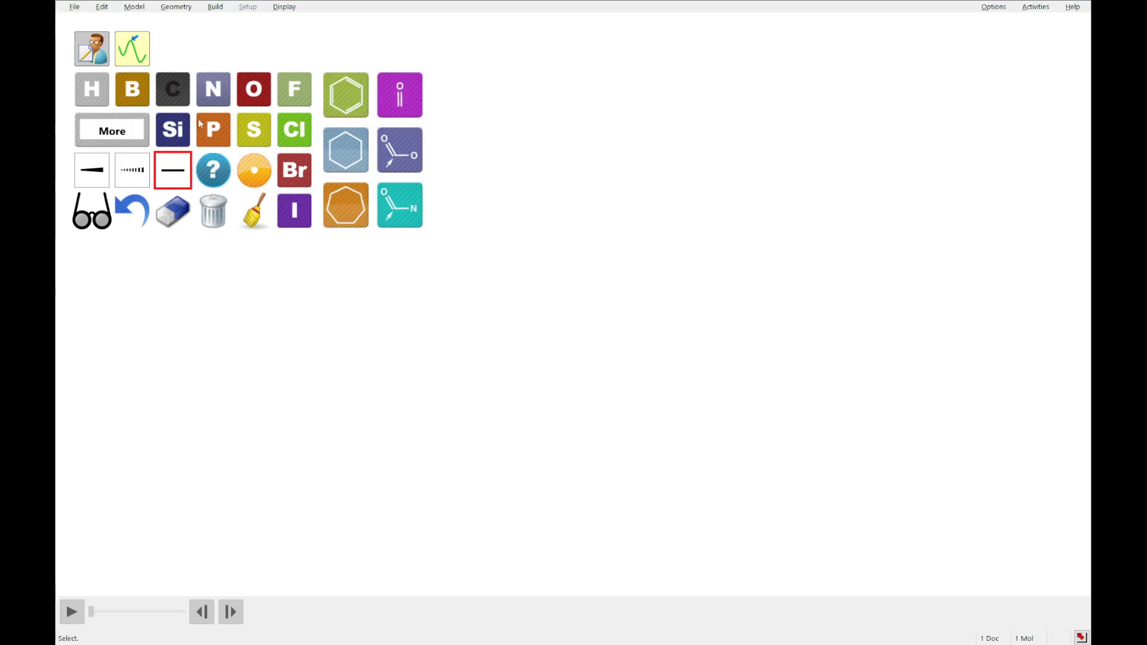
Sketch a horizontal carbon–carbon single bond, try extending the chain from one end, and undo the extension
{"action": "left_click", "coordinate": [356, 350]}
{"action": "left_click_drag", "start_coordinate": [355, 348], "coordinate": [454, 349]}
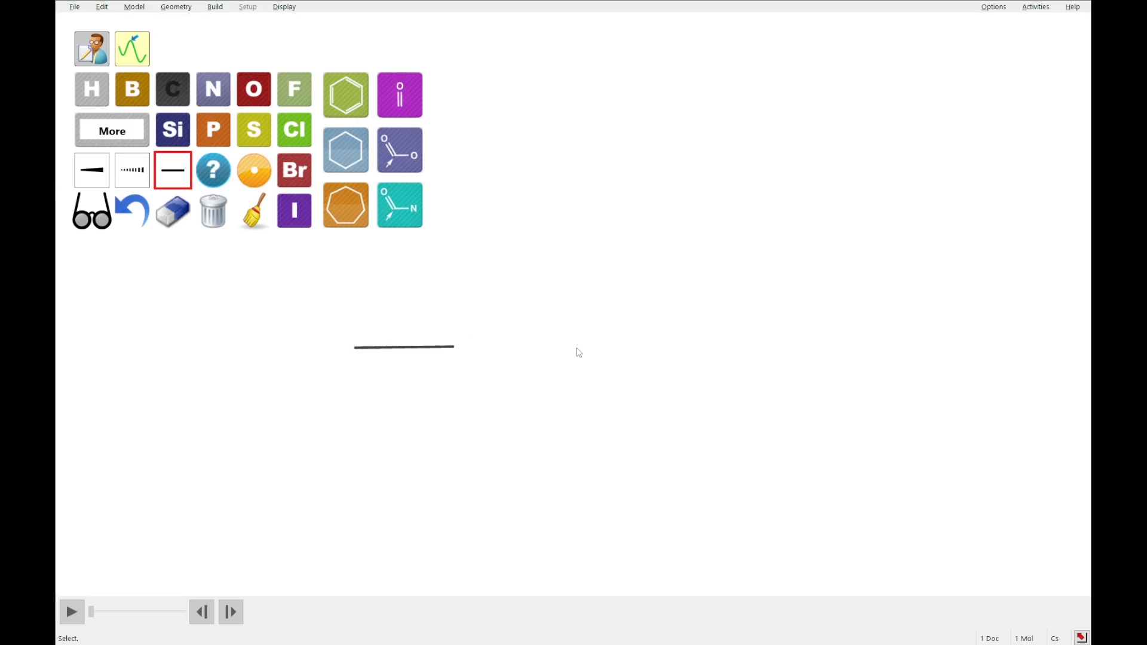
{"action": "left_click_drag", "start_coordinate": [456, 347], "coordinate": [511, 396]}
{"action": "left_click", "coordinate": [143, 222]}
Redraw over the carbon–carbon bond to double it, undo that, and raise the bond to a triple bond
{"action": "left_click_drag", "start_coordinate": [453, 348], "coordinate": [350, 353]}
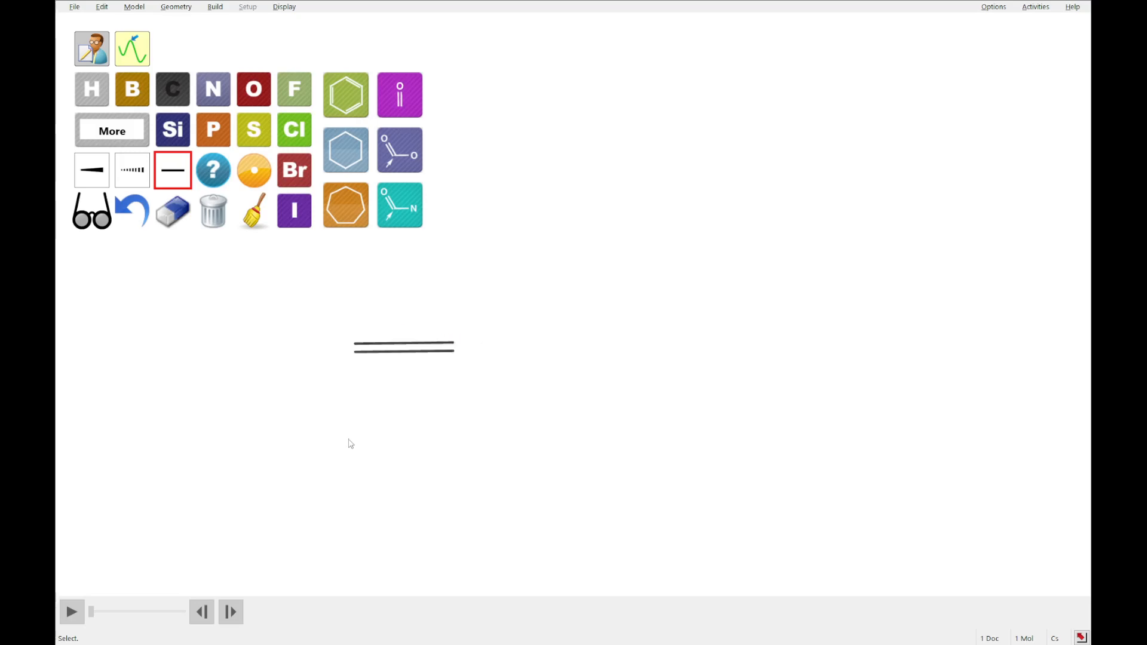
{"action": "left_click", "coordinate": [144, 217]}
{"action": "left_click", "coordinate": [397, 349]}
{"action": "left_click", "coordinate": [411, 352]}
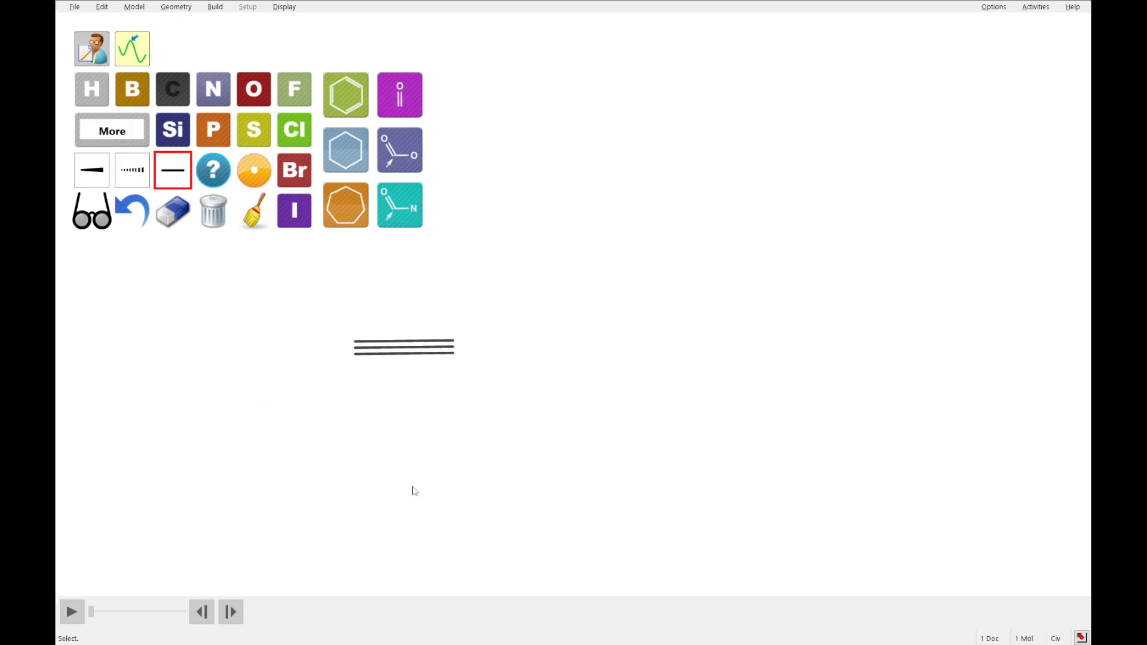
Reposition and rotate the triple-bonded structure, and clear it from the sketch
{"action": "right_click_drag", "start_coordinate": [350, 449], "coordinate": [308, 453]}
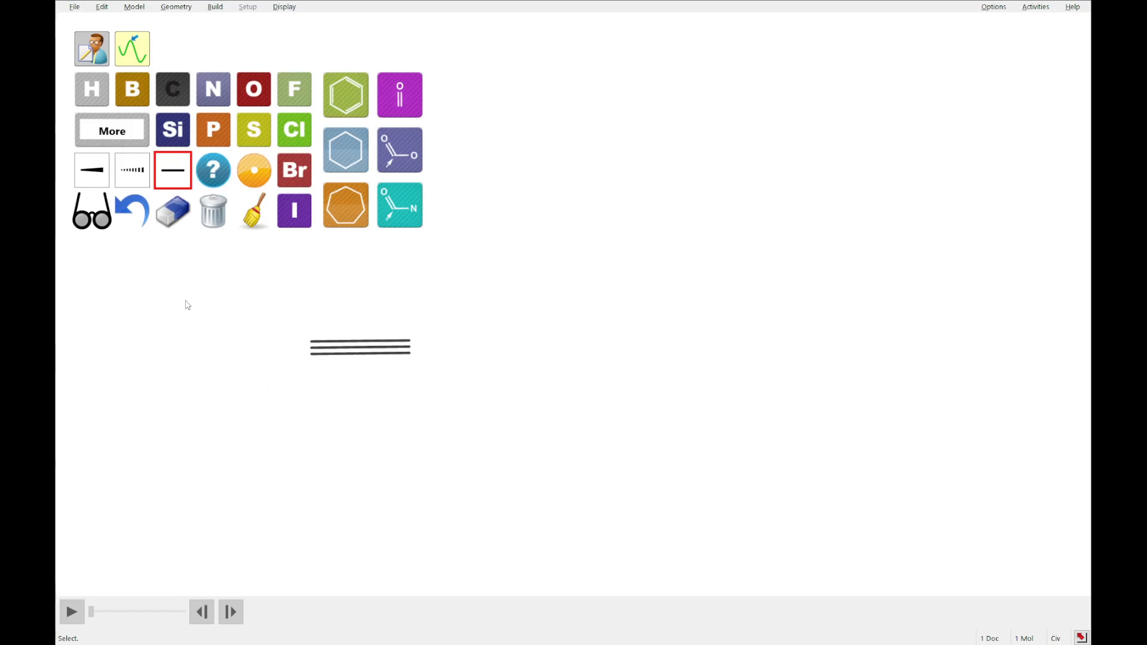
{"action": "left_click_drag", "start_coordinate": [186, 304], "coordinate": [277, 448]}
{"action": "left_click", "coordinate": [216, 216]}
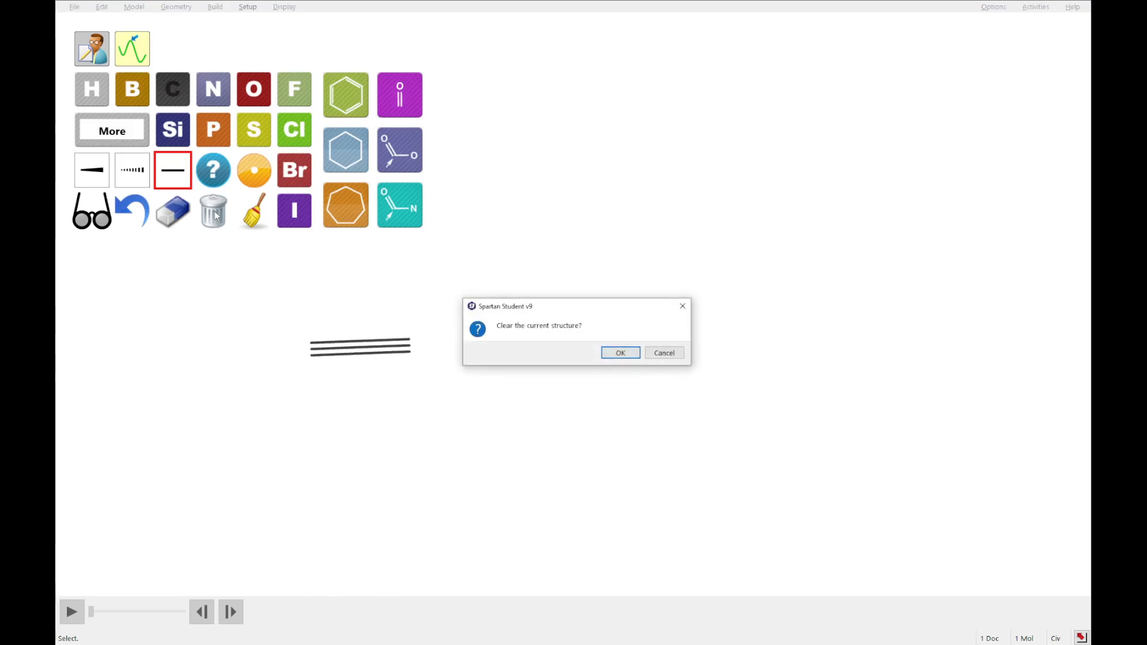
{"action": "left_click", "coordinate": [627, 358]}
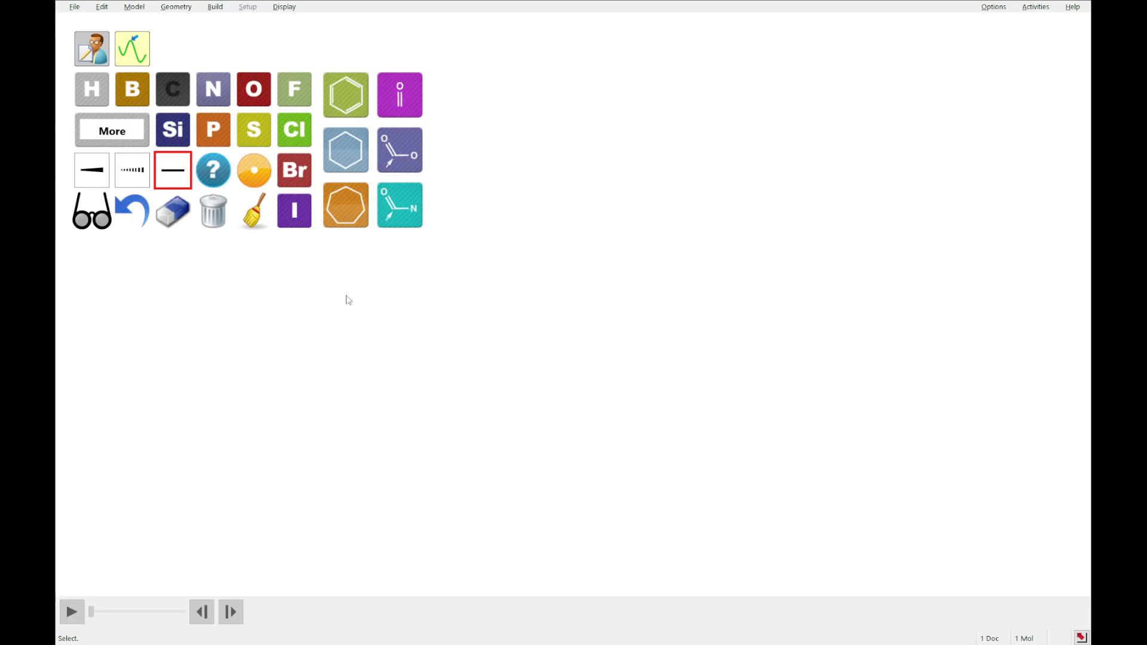
Place a benzene ring in the empty sketch and move it away from the palette
{"action": "left_click", "coordinate": [353, 106]}
{"action": "left_click", "coordinate": [420, 342]}
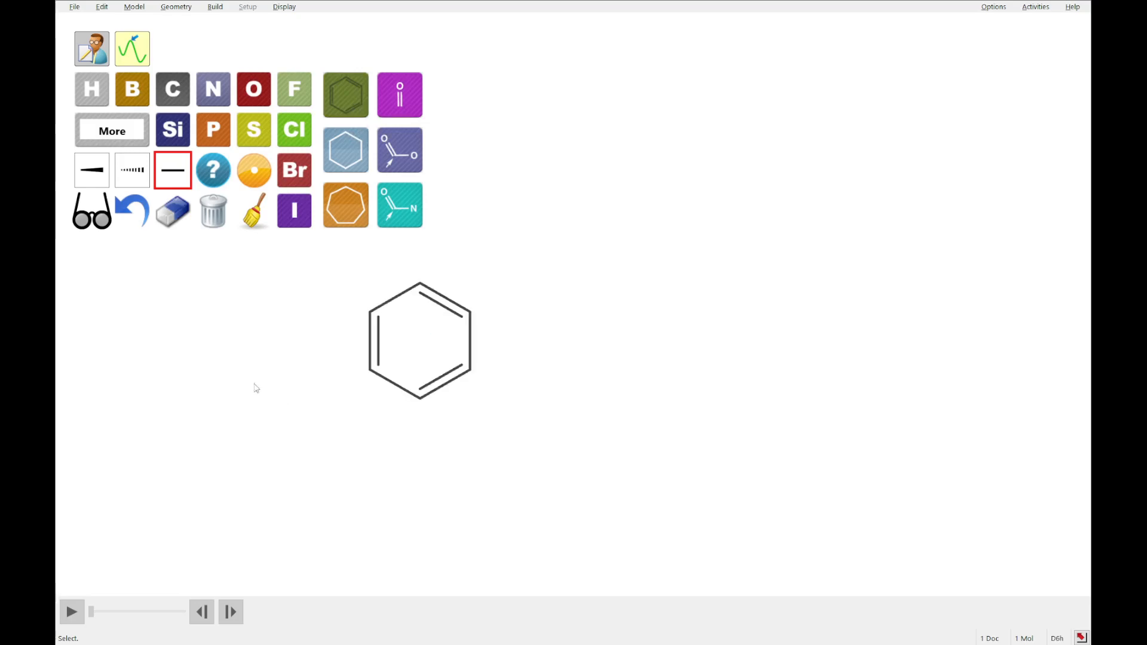
{"action": "right_click_drag", "start_coordinate": [229, 376], "coordinate": [440, 395]}
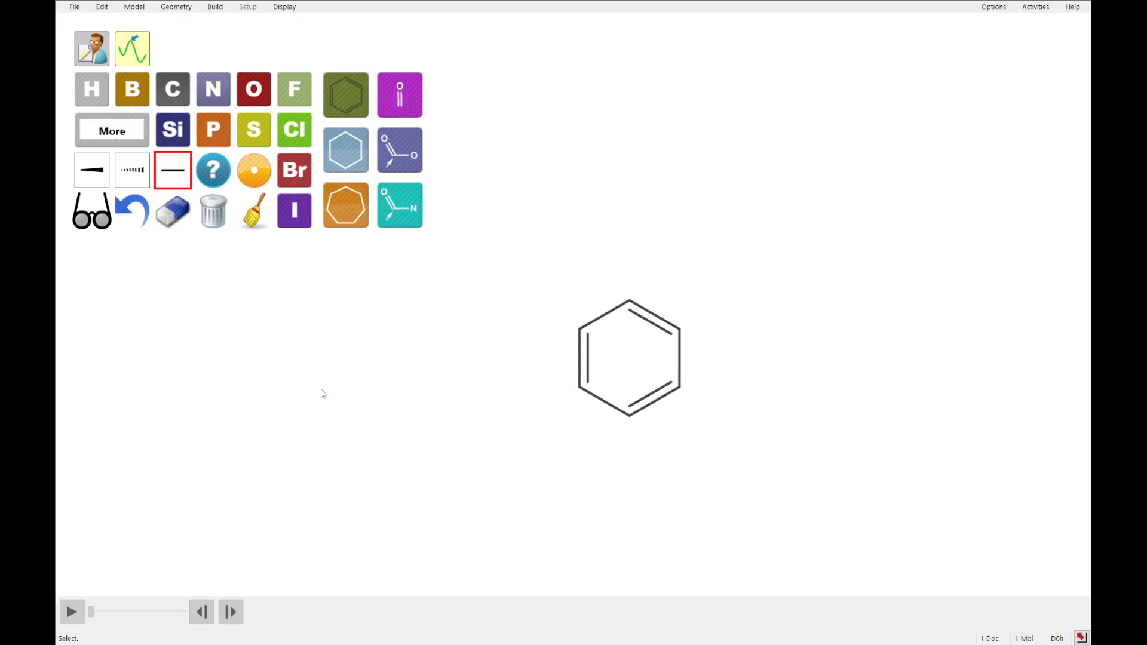
Attach a nitrogen to the ring's uppermost carbon, add two methyl groups to it, and clean up the drawing
{"action": "left_click", "coordinate": [209, 90]}
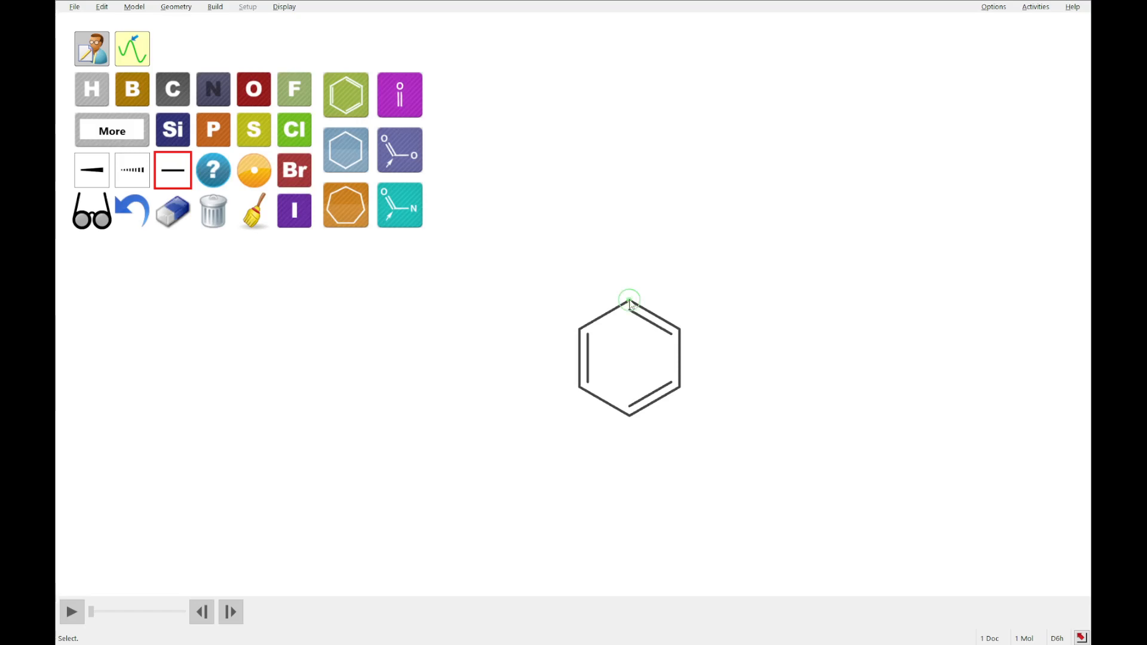
{"action": "left_click_drag", "start_coordinate": [630, 302], "coordinate": [629, 251]}
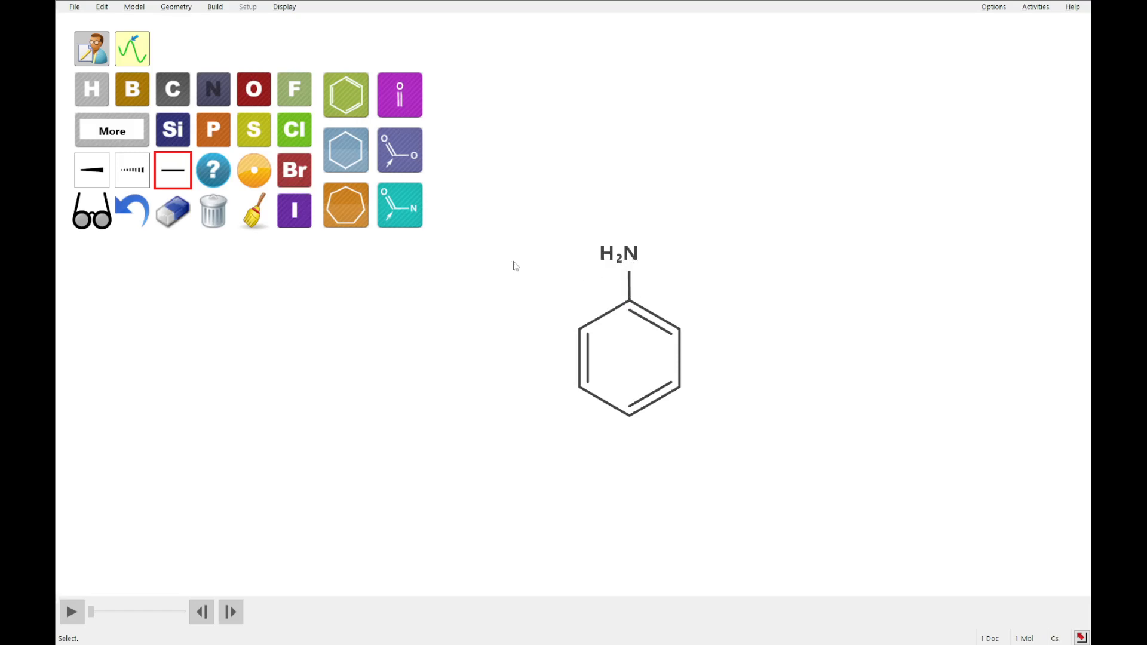
{"action": "left_click", "coordinate": [182, 100]}
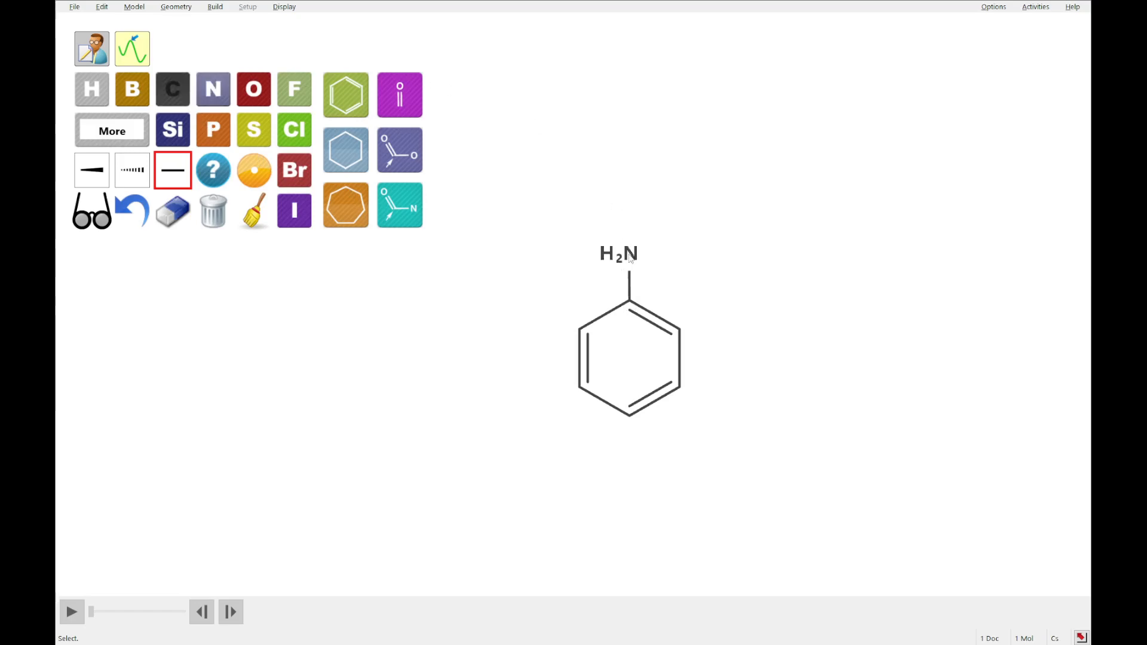
{"action": "left_click_drag", "start_coordinate": [630, 258], "coordinate": [575, 227]}
{"action": "left_click_drag", "start_coordinate": [633, 255], "coordinate": [663, 240]}
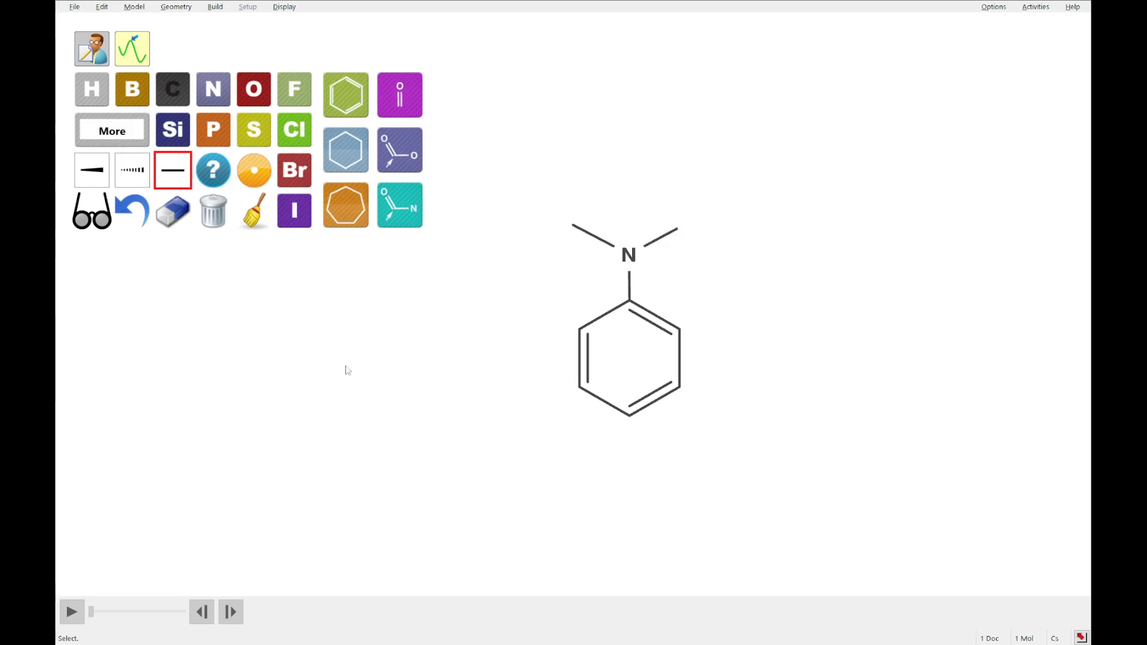
{"action": "left_click", "coordinate": [254, 212]}
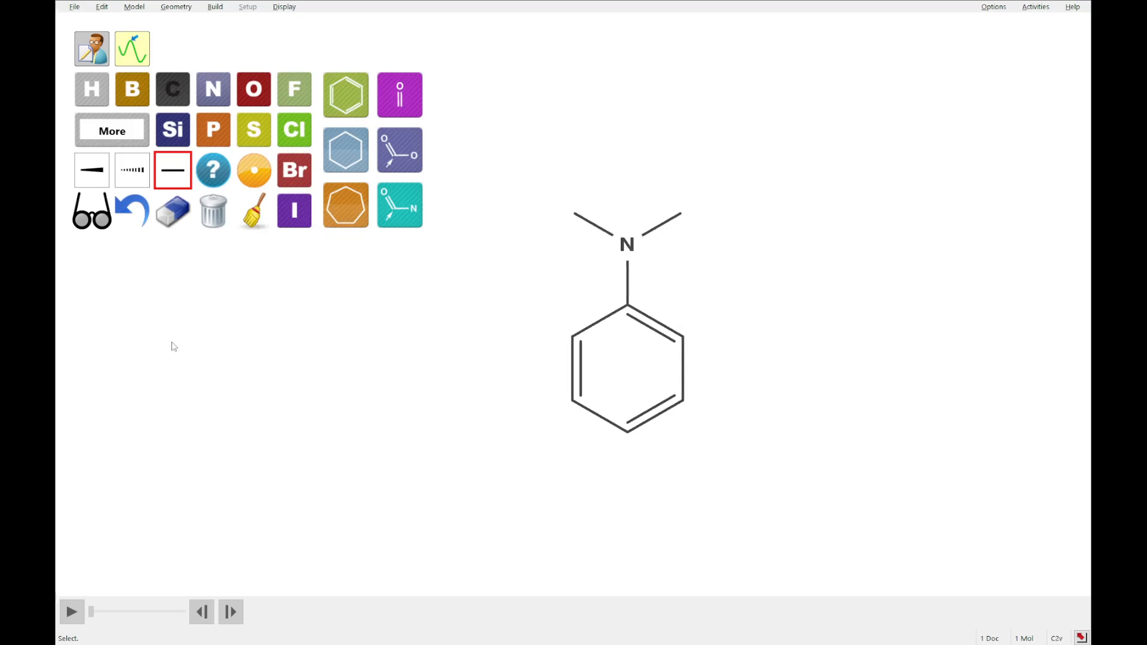
View the finished molecule as a rotated 3D model and close the document without saving
{"action": "left_click", "coordinate": [84, 219]}
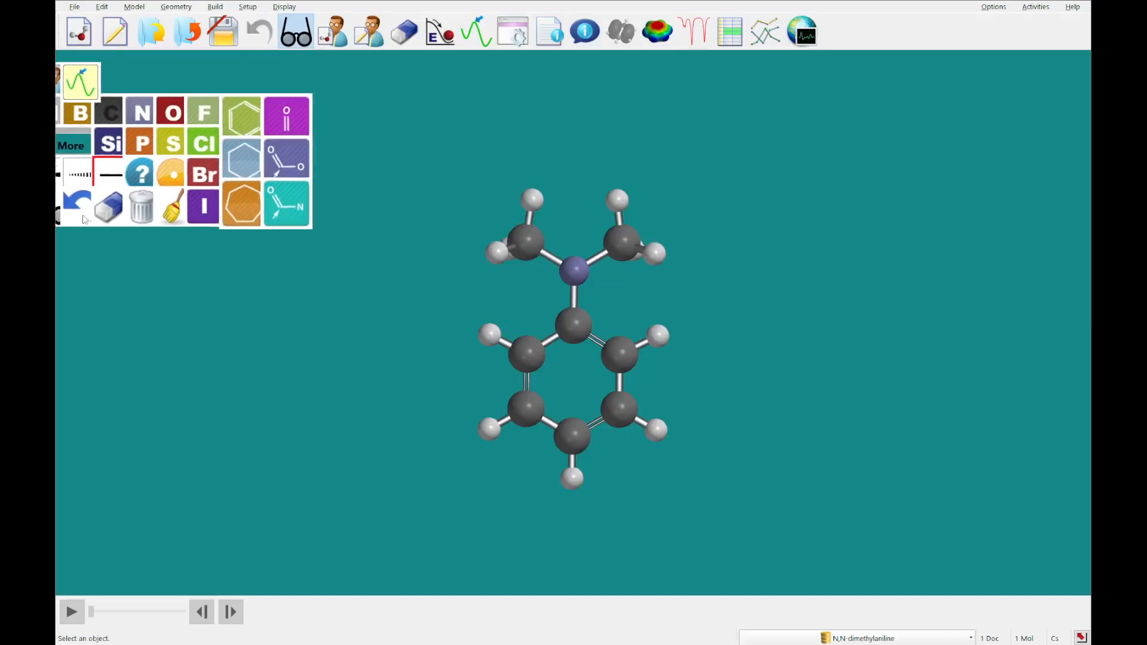
{"action": "left_click_drag", "start_coordinate": [917, 356], "coordinate": [293, 339]}
{"action": "left_click", "coordinate": [187, 31]}
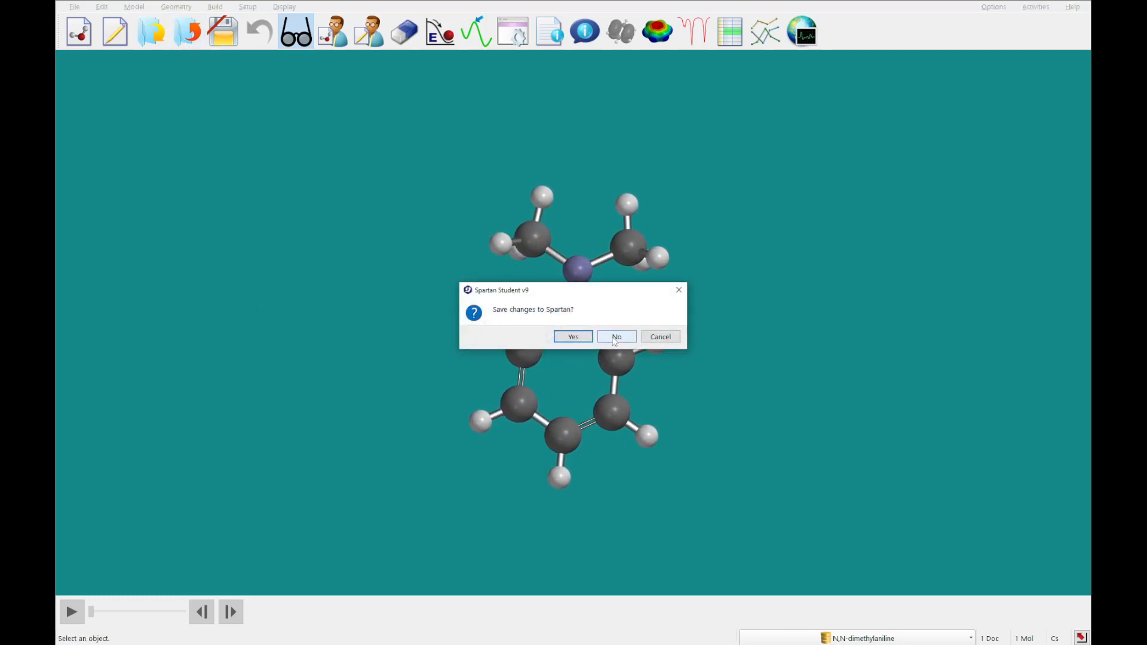
{"action": "left_click", "coordinate": [616, 337]}
Start another 2D sketch and draw a horizontal carbon–carbon double bond
{"action": "left_click", "coordinate": [116, 46]}
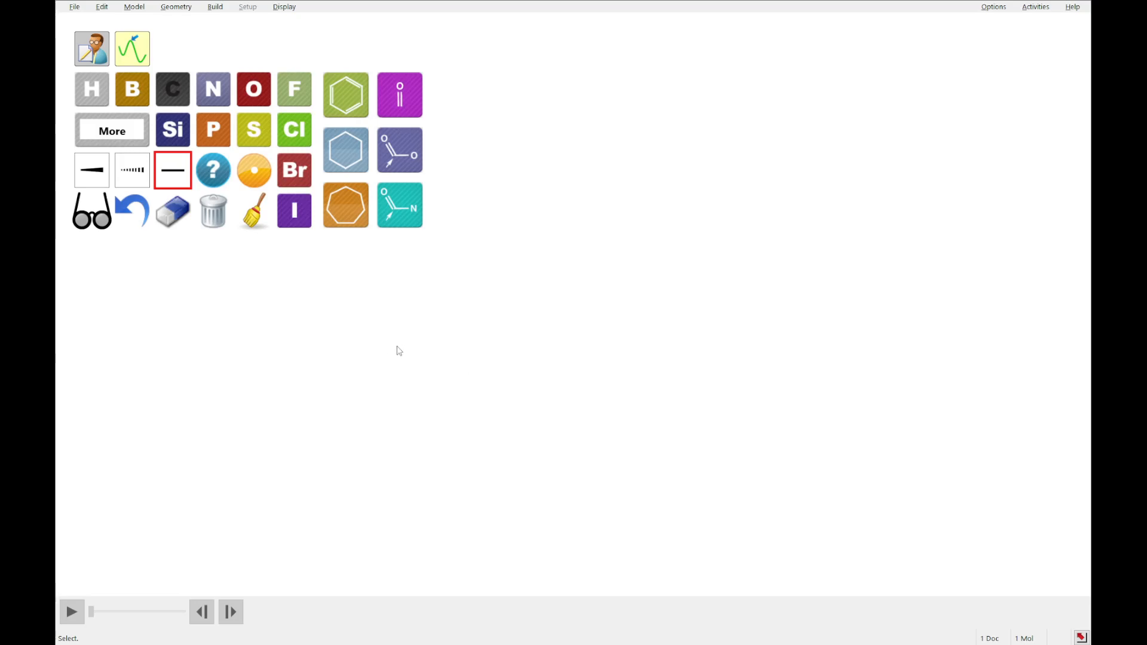
{"action": "left_click_drag", "start_coordinate": [389, 345], "coordinate": [497, 346]}
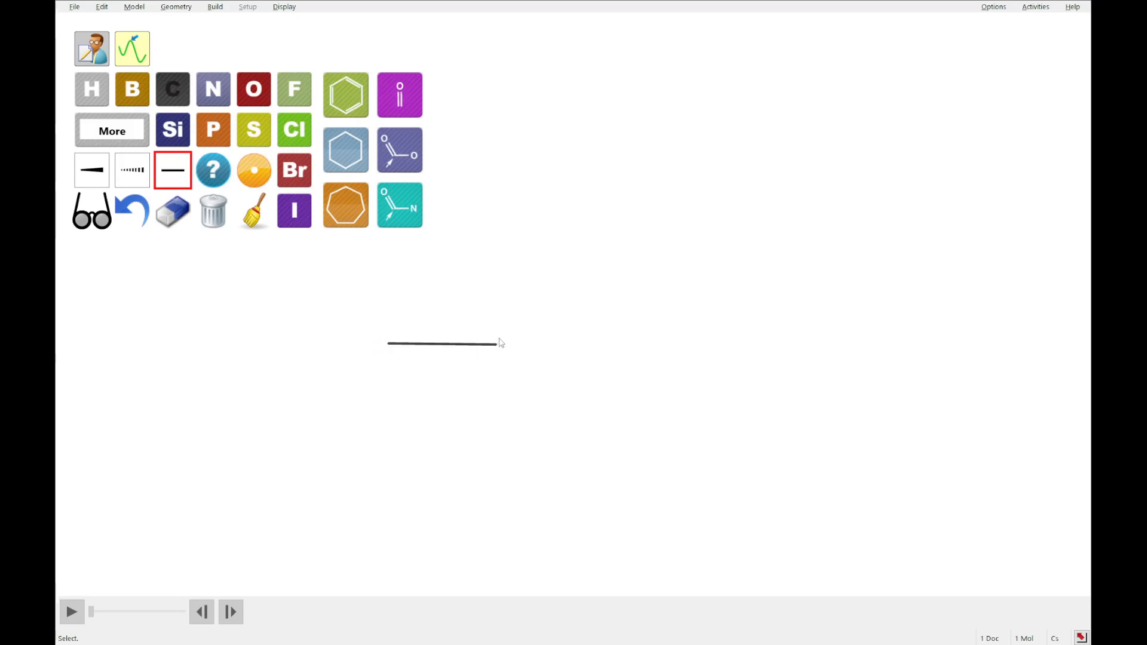
{"action": "left_click", "coordinate": [434, 346]}
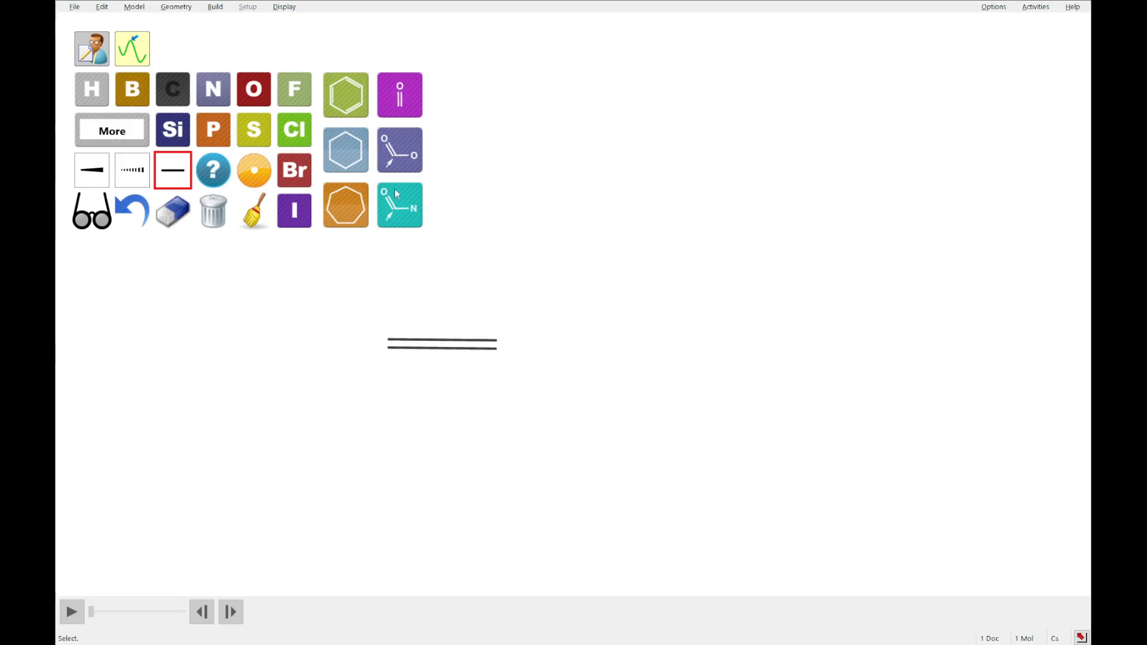
Attach a benzene ring to each end of the double bond on opposite sides, and clean up the drawing
{"action": "left_click", "coordinate": [347, 112]}
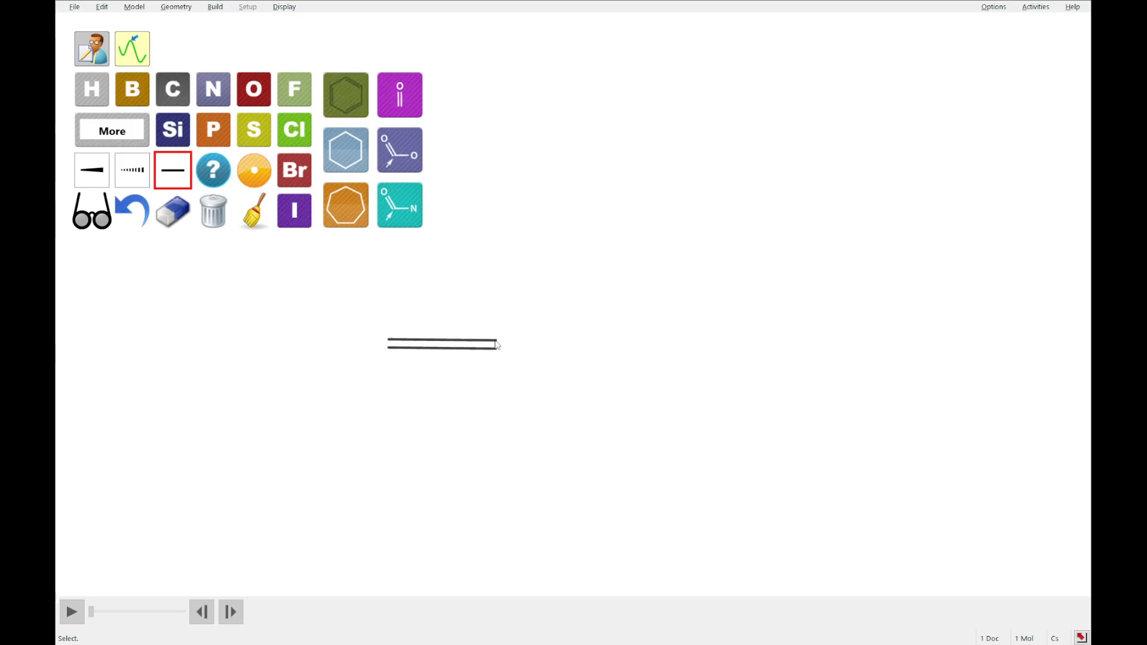
{"action": "left_click_drag", "start_coordinate": [494, 350], "coordinate": [550, 286]}
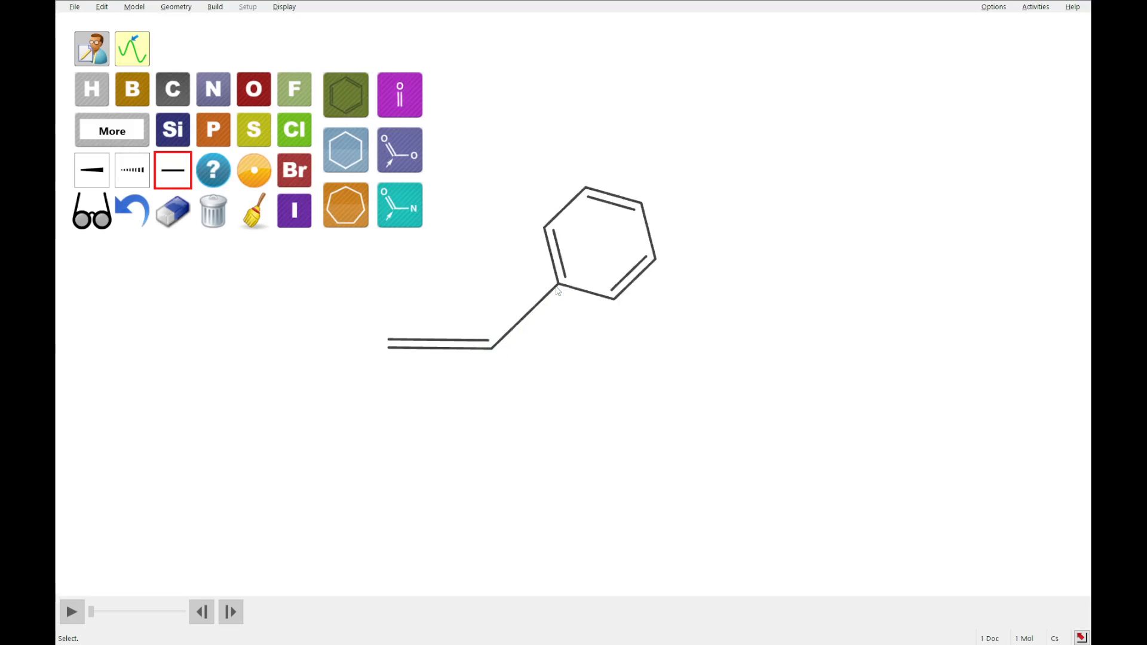
{"action": "left_click_drag", "start_coordinate": [391, 346], "coordinate": [323, 425]}
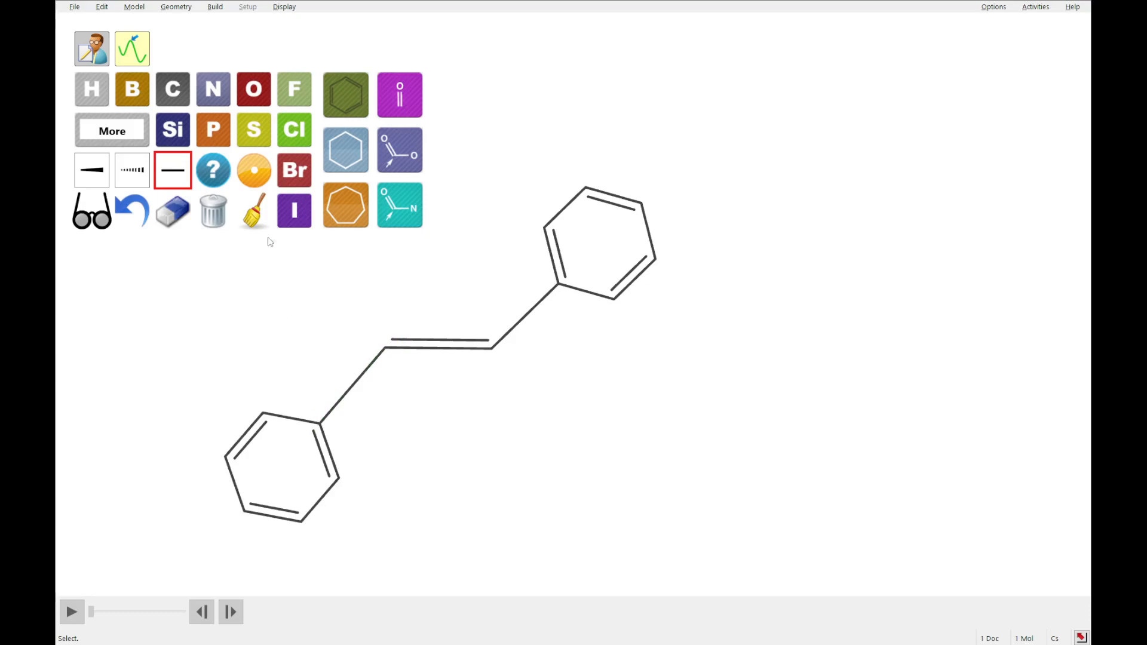
{"action": "left_click", "coordinate": [256, 223]}
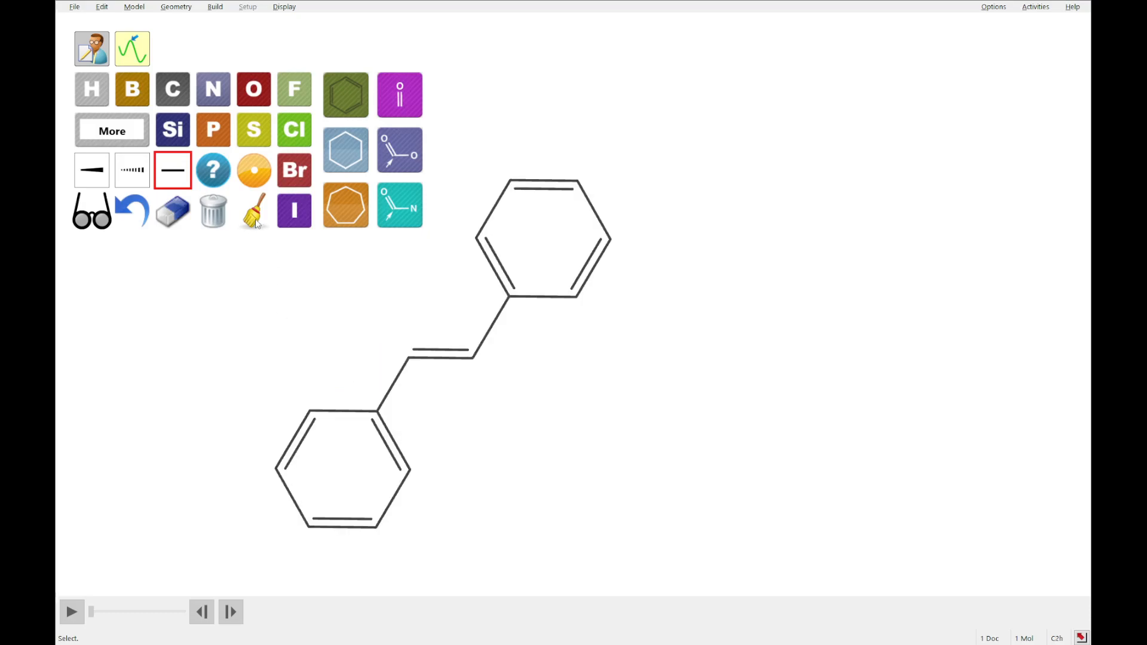
View the sketched trans-stilbene as a 3D model, rotate it, and close the document without saving
{"action": "left_click", "coordinate": [90, 224]}
{"action": "left_click_drag", "start_coordinate": [1086, 259], "coordinate": [730, 299]}
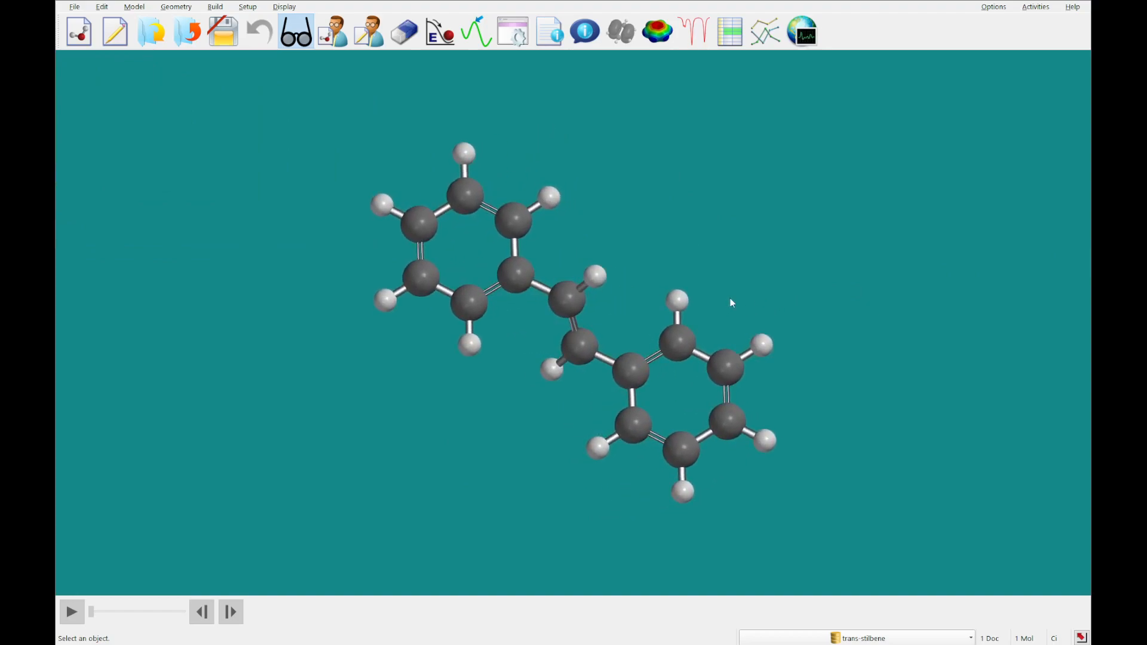
{"action": "left_click", "coordinate": [187, 31]}
{"action": "left_click", "coordinate": [616, 336]}
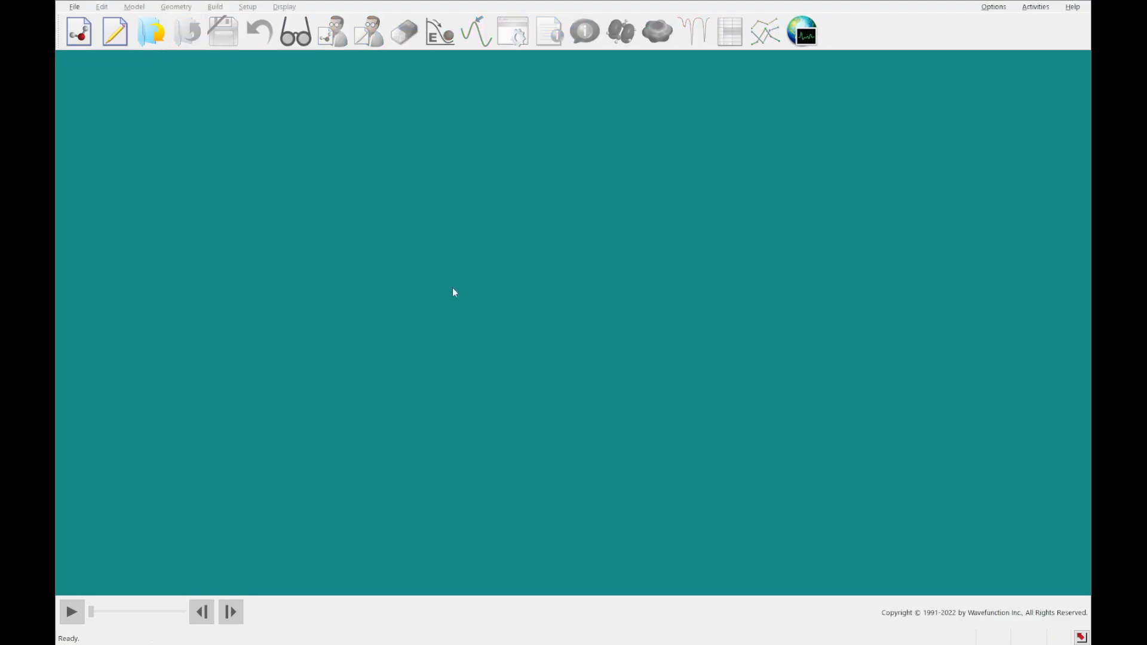
Start a new 2D sketch, place a benzene ring, and rotate it so its upper and lower edges are horizontal
{"action": "left_click", "coordinate": [115, 31]}
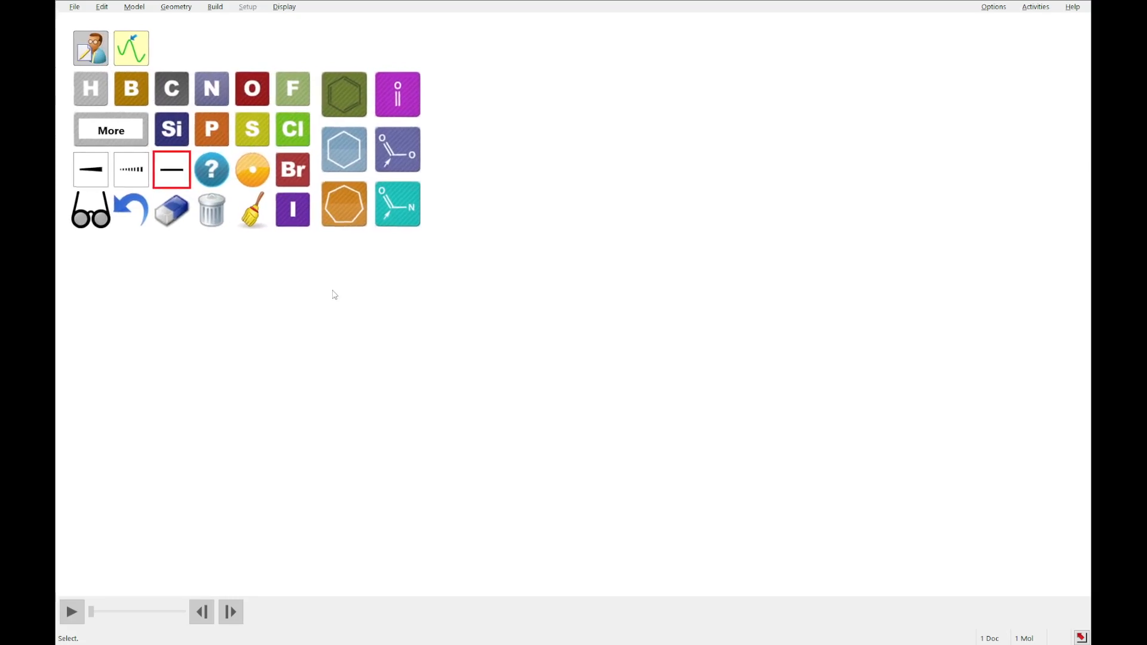
{"action": "left_click", "coordinate": [466, 368]}
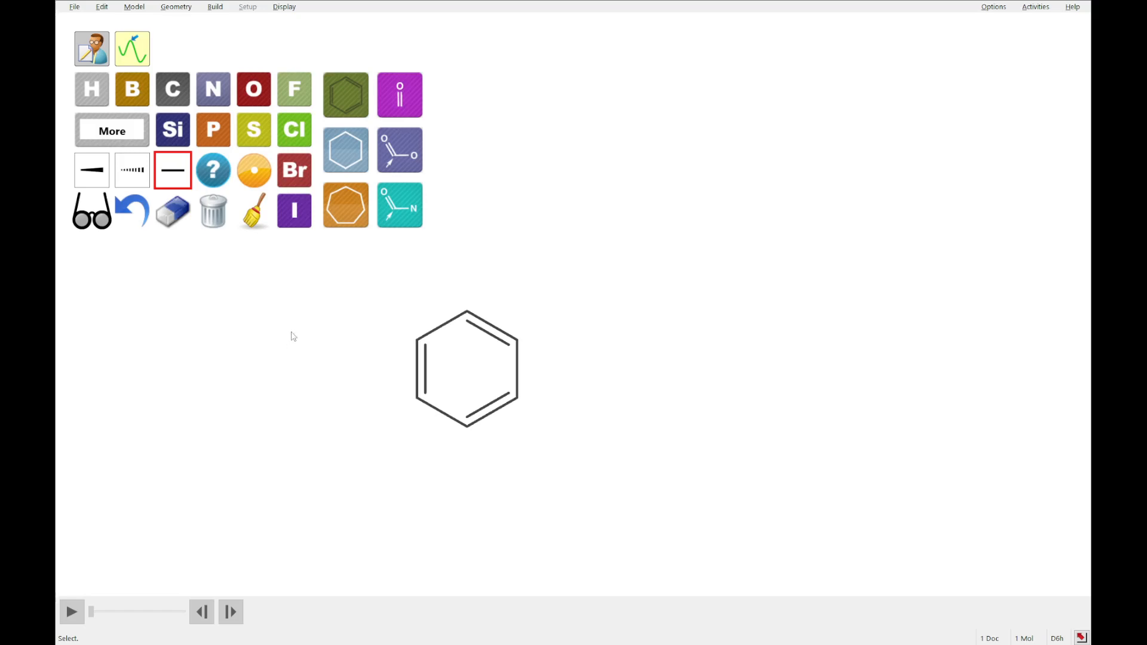
{"action": "left_click_drag", "start_coordinate": [296, 305], "coordinate": [293, 332]}
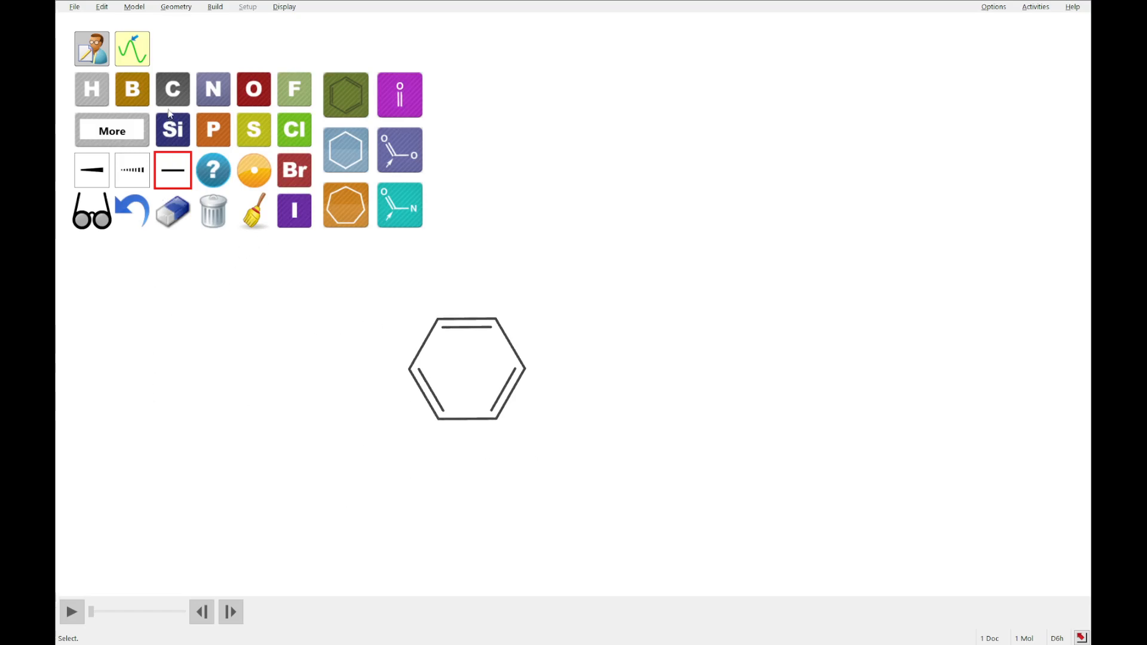
Attach a two-carbon chain to the ring's upper-right carbon and make its outer bond a double bond
{"action": "left_click", "coordinate": [346, 95]}
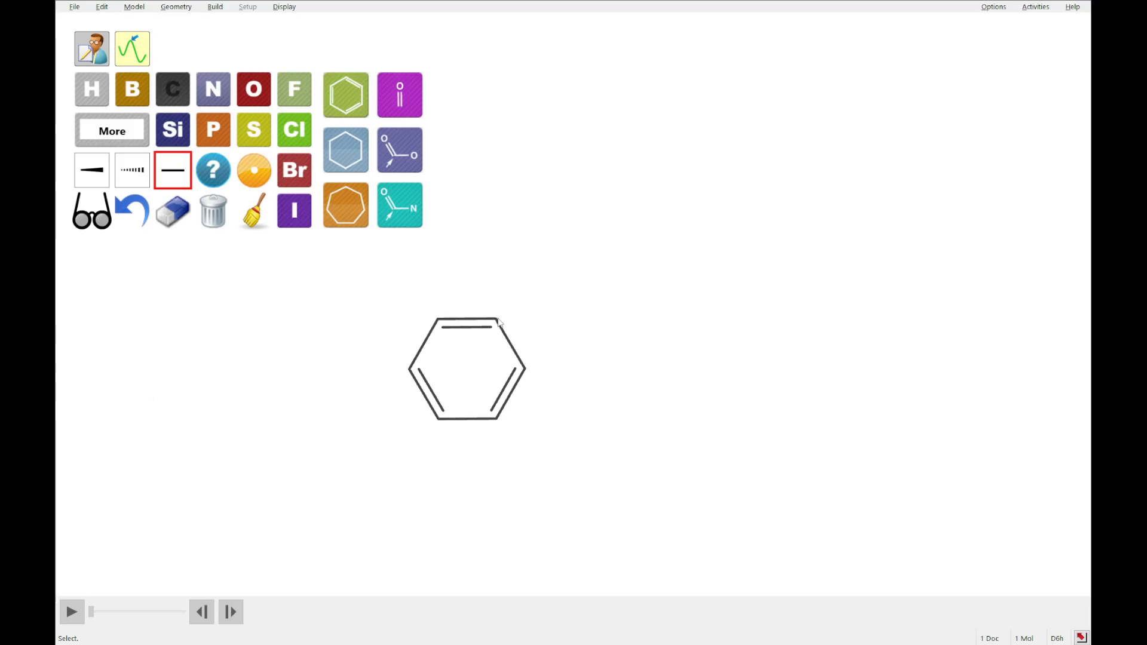
{"action": "left_click_drag", "start_coordinate": [498, 319], "coordinate": [597, 267]}
{"action": "left_click", "coordinate": [565, 272]}
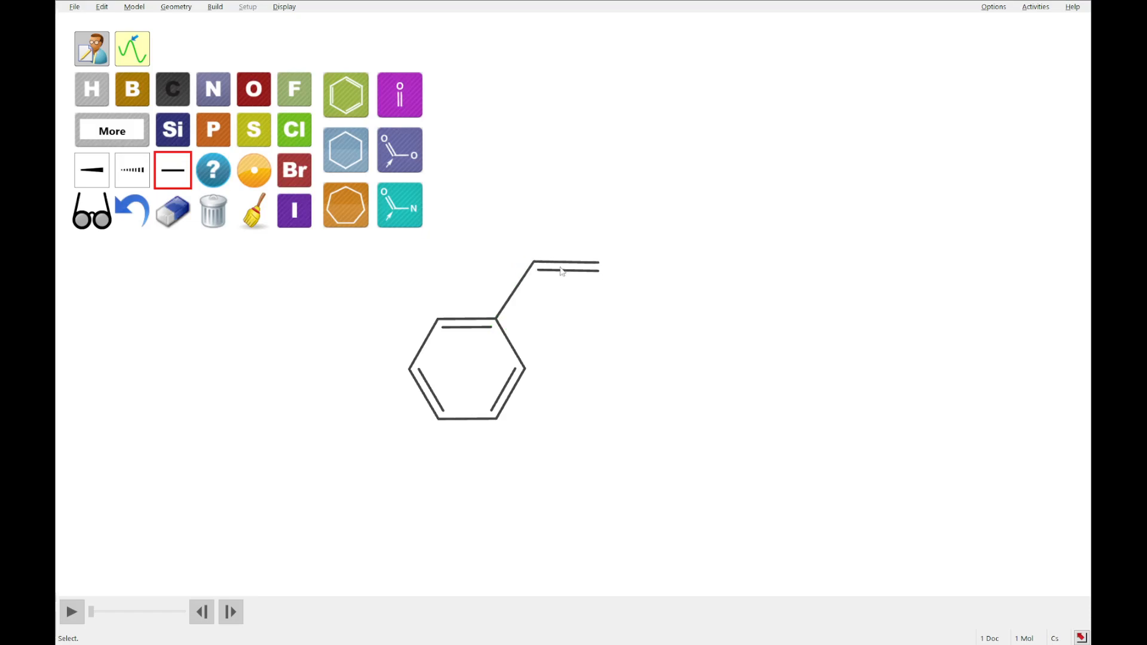
Attach a second benzene ring to the free end of the double bond, trans to the first ring, and clean up the drawing
{"action": "left_click", "coordinate": [338, 106]}
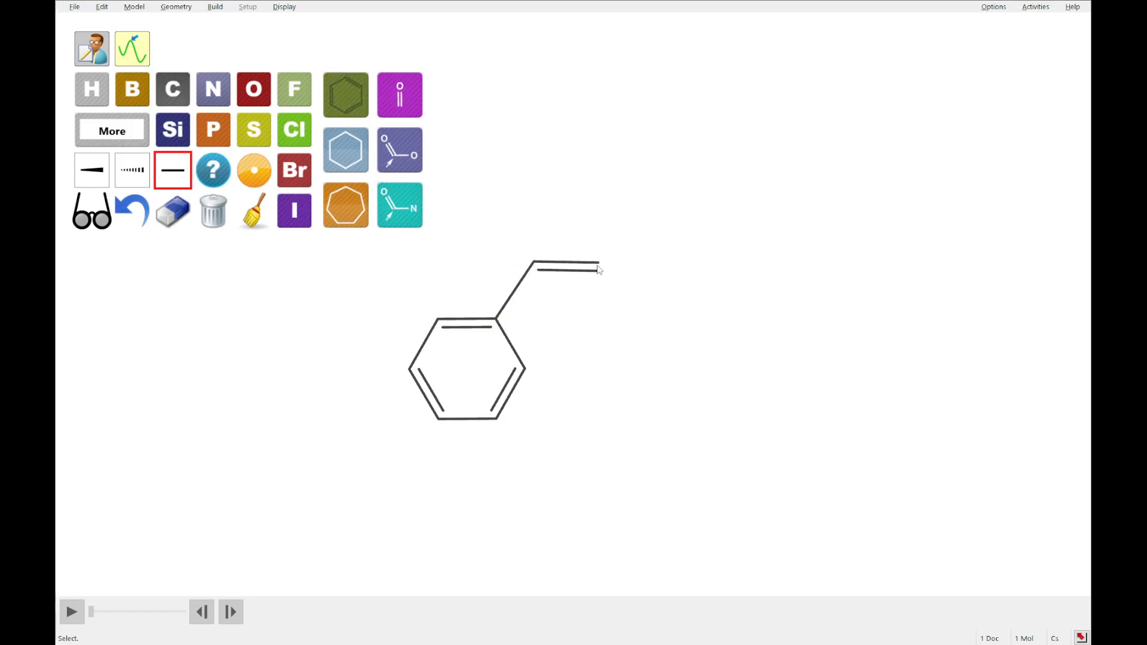
{"action": "left_click_drag", "start_coordinate": [597, 267], "coordinate": [644, 222]}
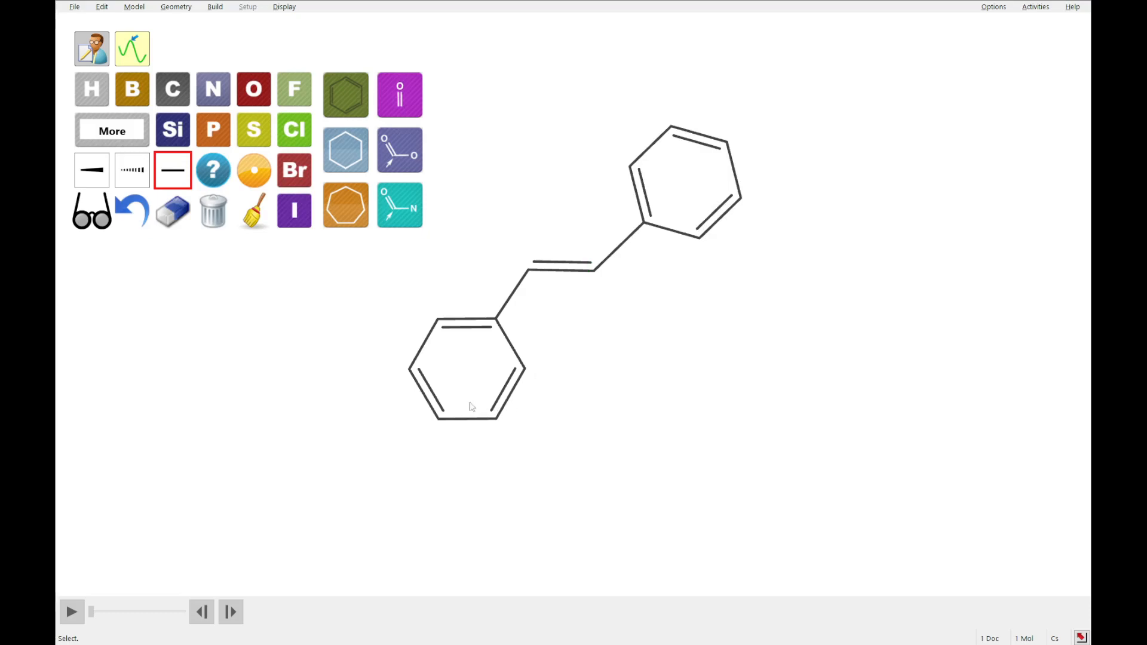
{"action": "left_click", "coordinate": [255, 216]}
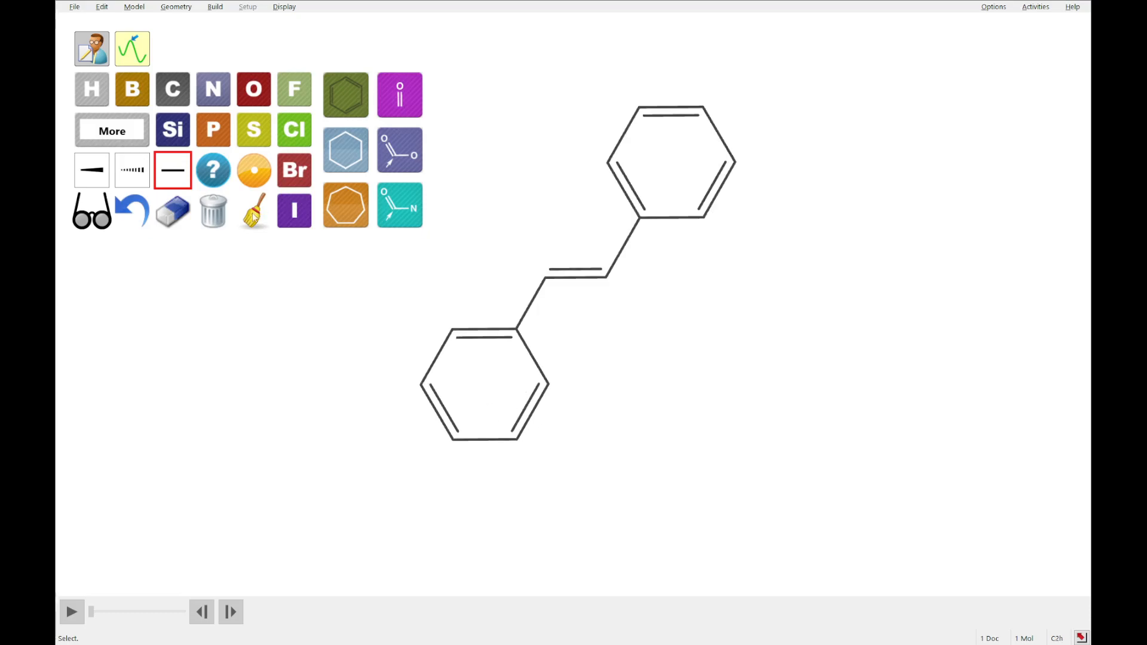
Convert the second trans-stilbene sketch to 3D, rotate the model, and close it without saving
{"action": "left_click", "coordinate": [93, 222]}
{"action": "left_click_drag", "start_coordinate": [972, 204], "coordinate": [619, 229]}
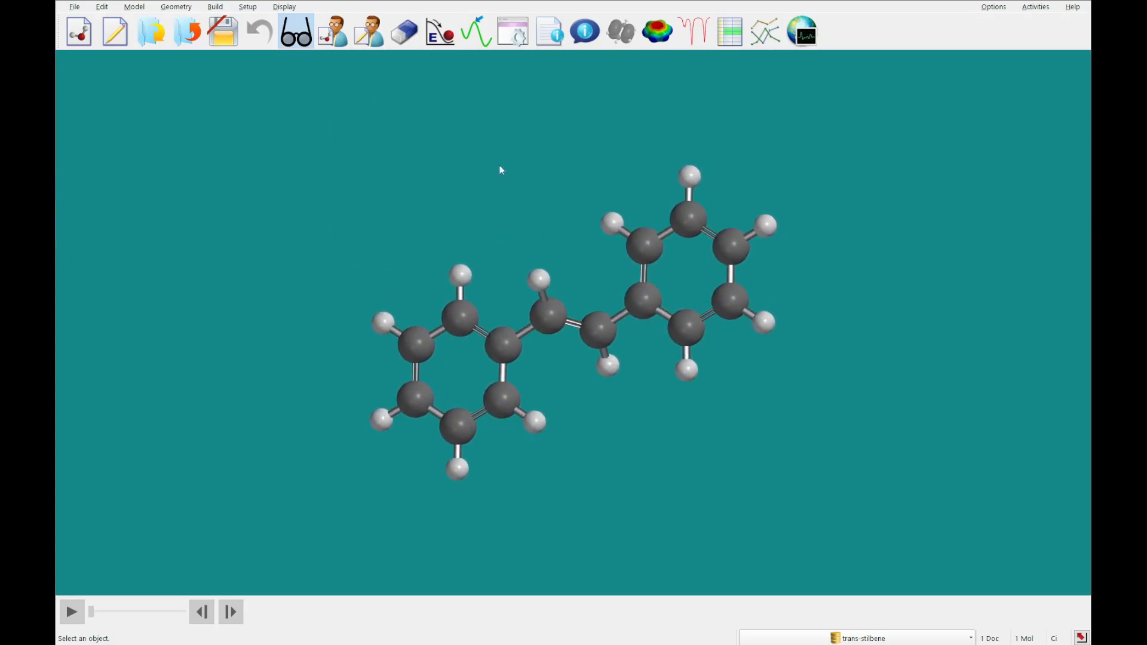
{"action": "left_click", "coordinate": [180, 44]}
{"action": "left_click", "coordinate": [624, 338]}
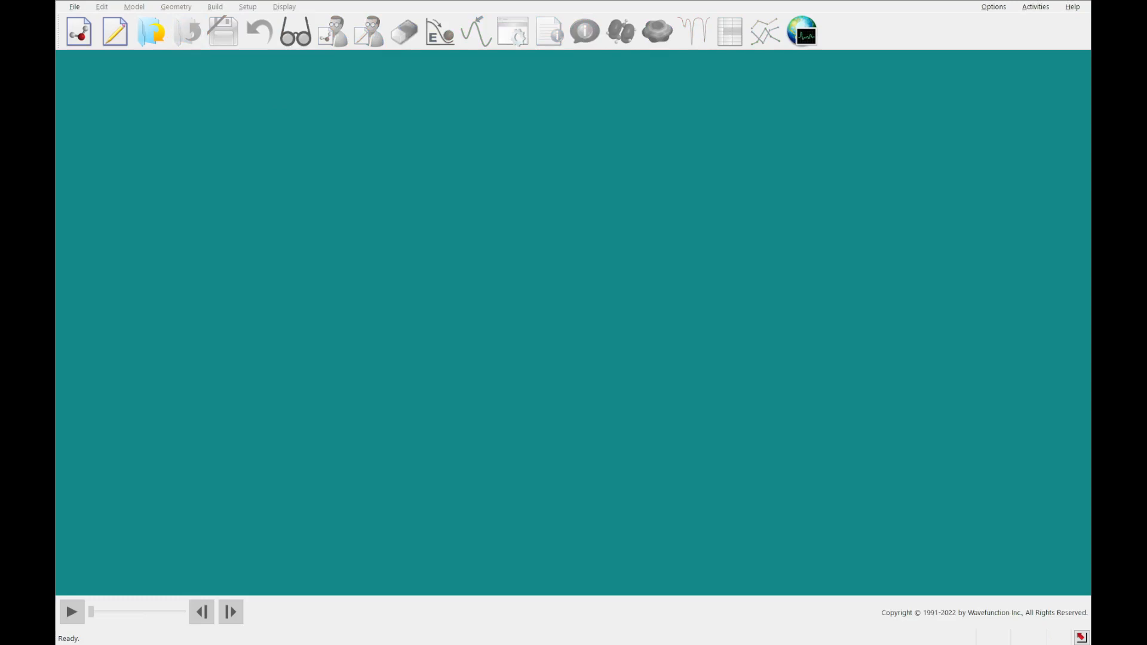
Start a new 2D sketch and draw two cyclopentane rings joined by a roughly horizontal single bond between facing corners
{"action": "left_click", "coordinate": [120, 33]}
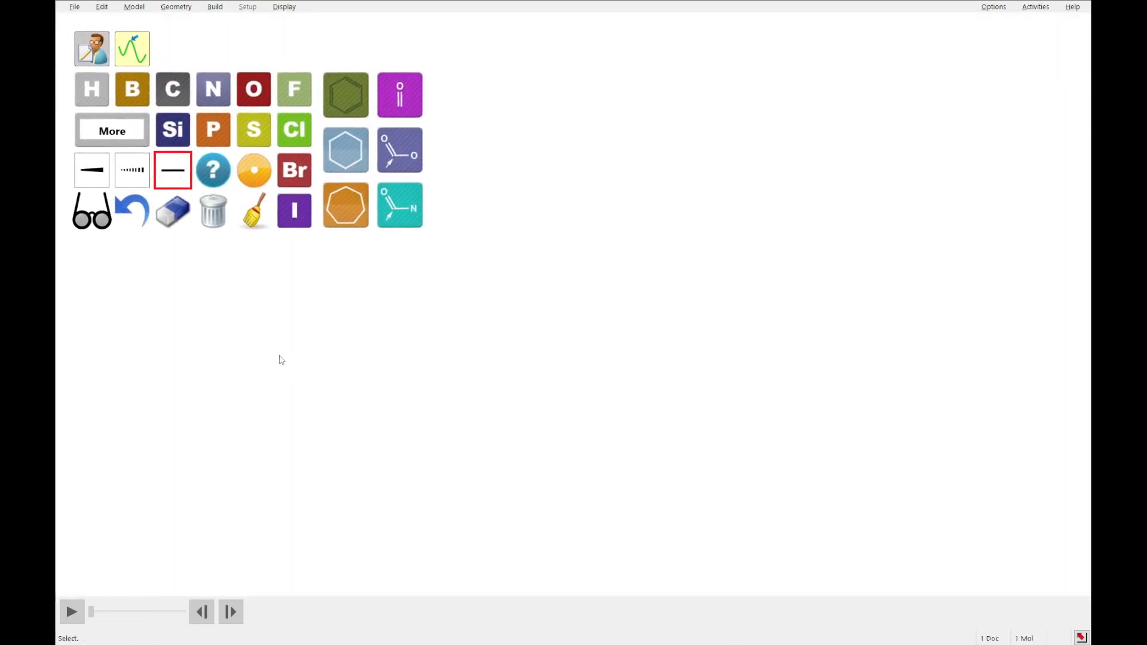
{"action": "left_click", "coordinate": [349, 206]}
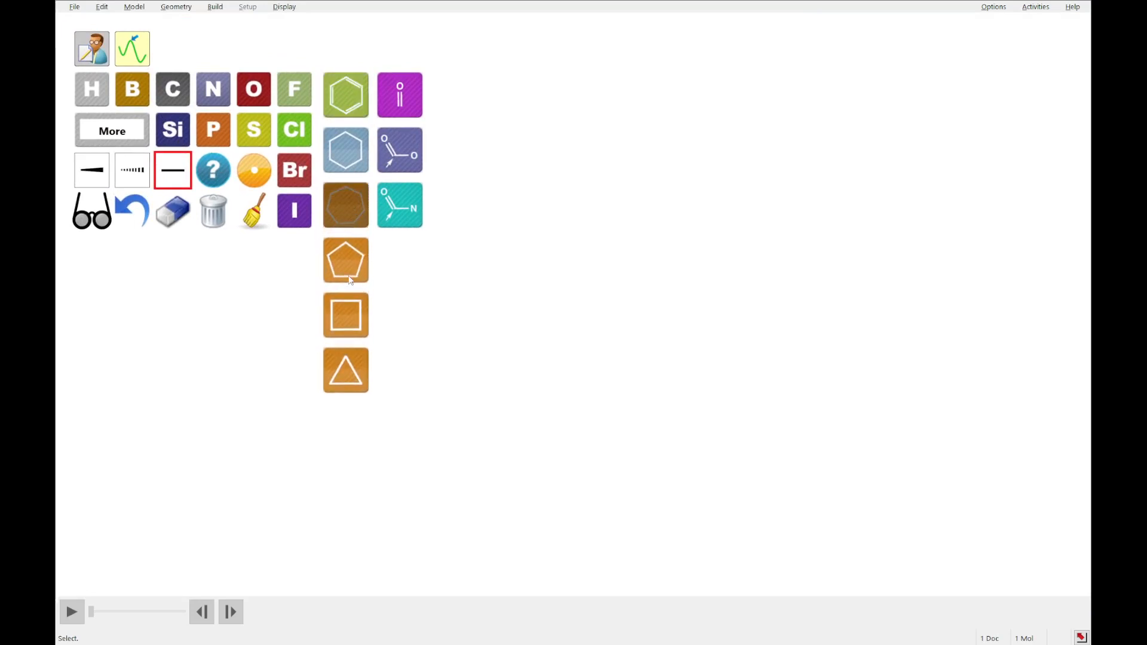
{"action": "left_click", "coordinate": [349, 278]}
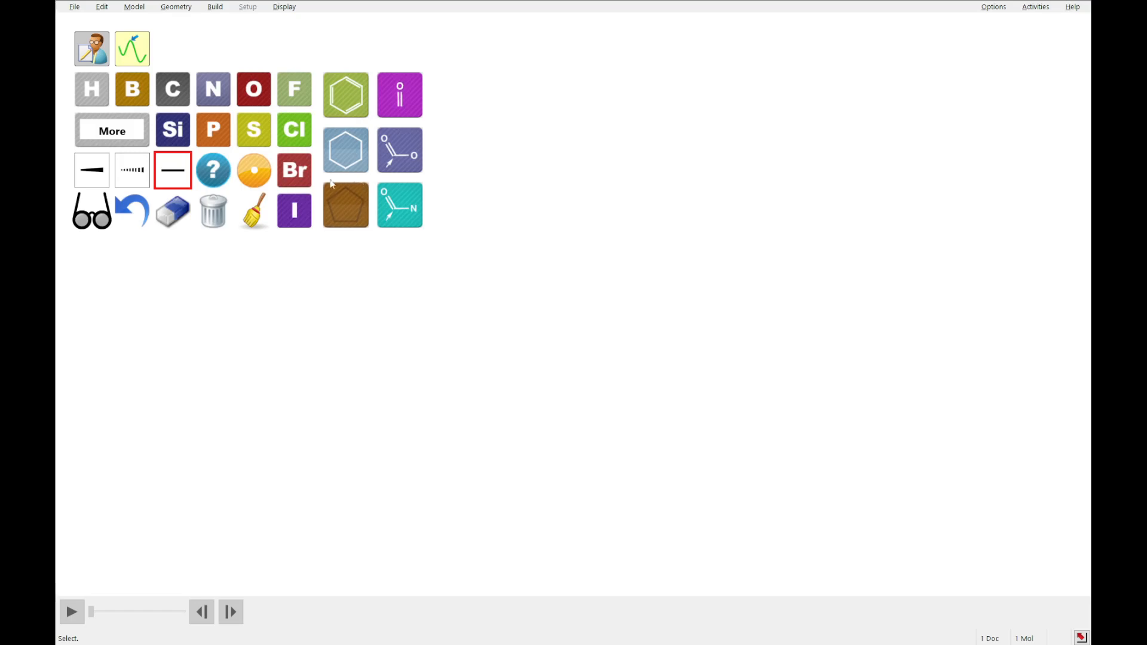
{"action": "left_click", "coordinate": [419, 332]}
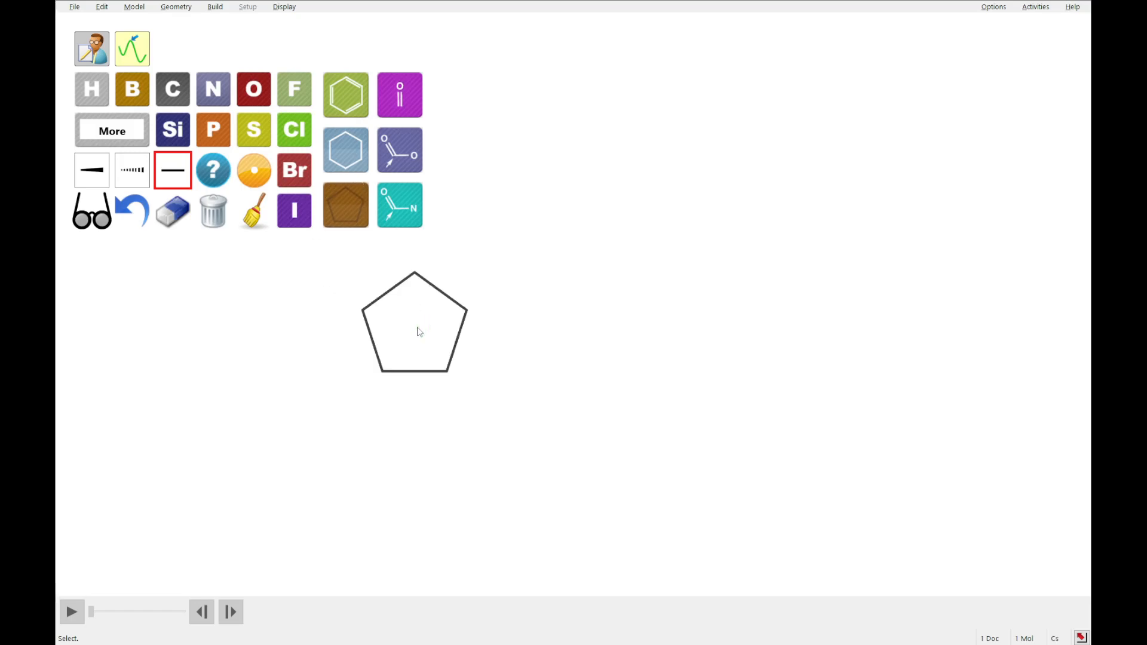
{"action": "left_click_drag", "start_coordinate": [299, 449], "coordinate": [284, 422]}
{"action": "right_click_drag", "start_coordinate": [285, 425], "coordinate": [370, 438]}
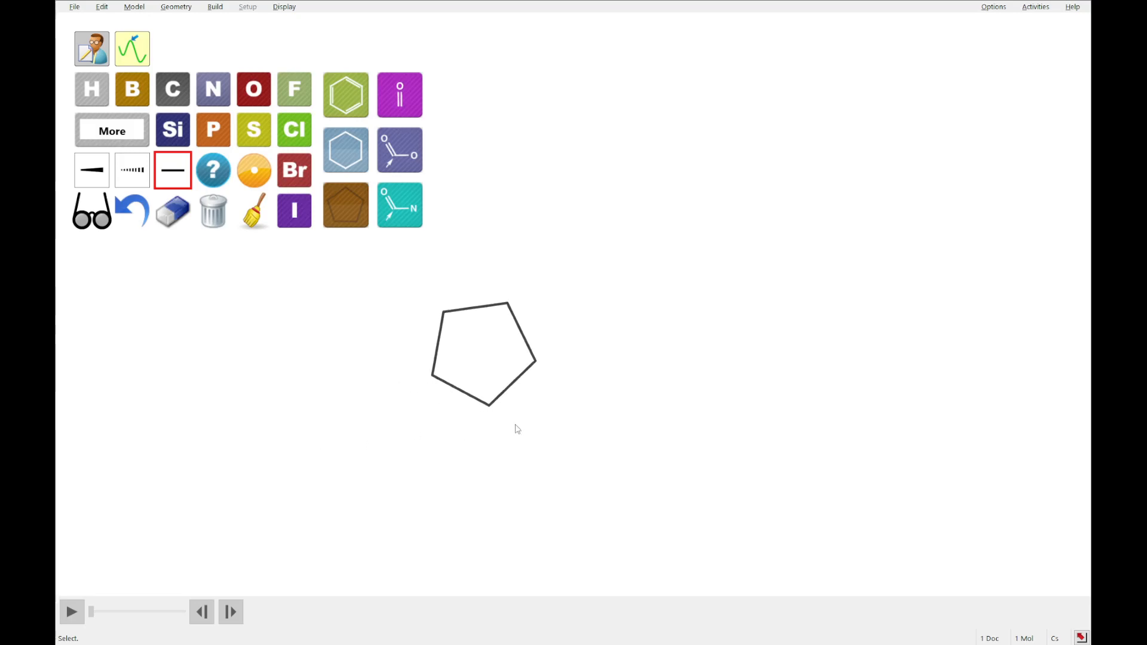
{"action": "left_click_drag", "start_coordinate": [537, 361], "coordinate": [611, 360]}
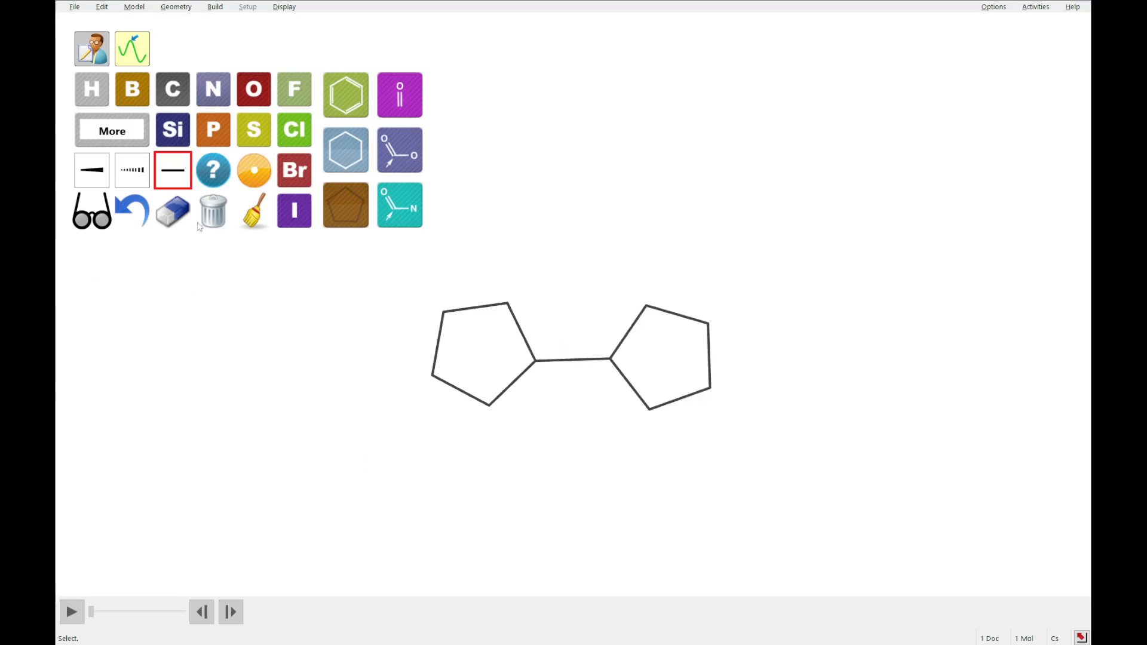
Fuse a cyclohexane ring onto the outer edge of each five-membered ring and clean up the drawing
{"action": "left_click", "coordinate": [333, 152]}
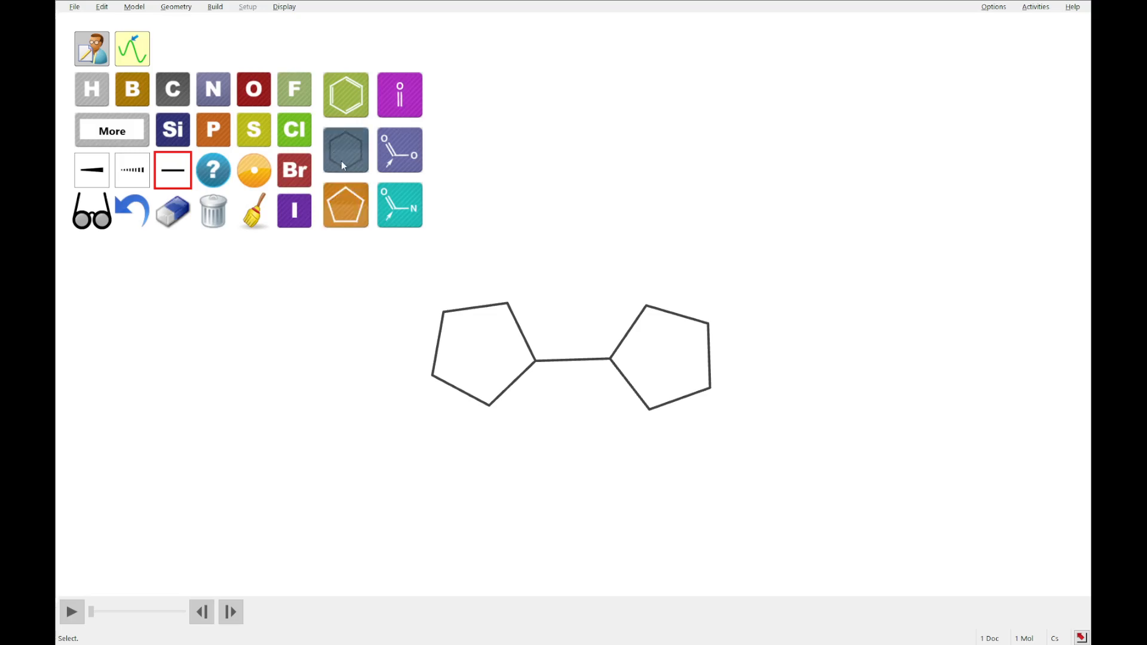
{"action": "left_click", "coordinate": [438, 341]}
{"action": "left_click", "coordinate": [712, 359]}
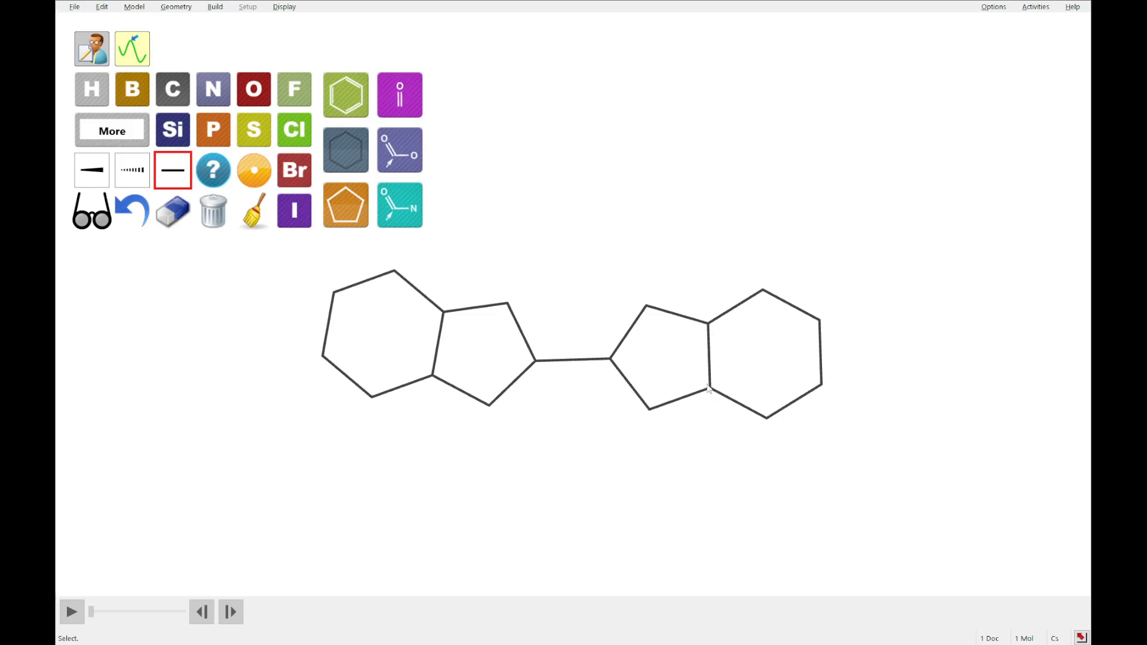
{"action": "left_click", "coordinate": [257, 226]}
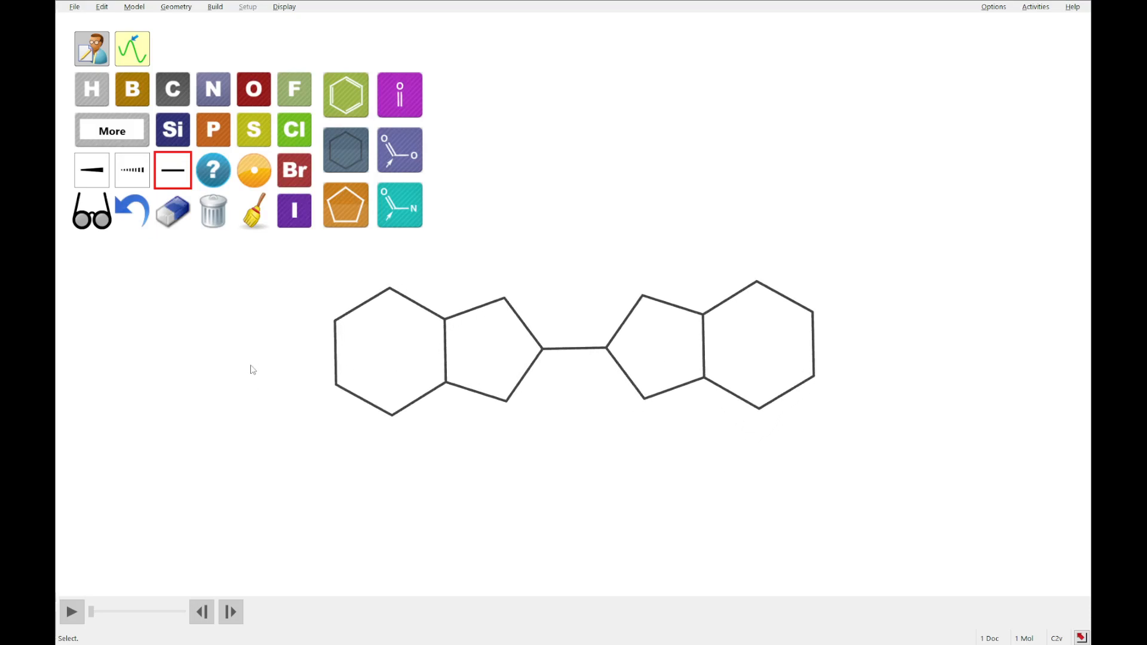
Add double-bonded oxygens to the upper carbon of the right five-membered ring and the lower carbon of the left one
{"action": "left_click", "coordinate": [267, 102]}
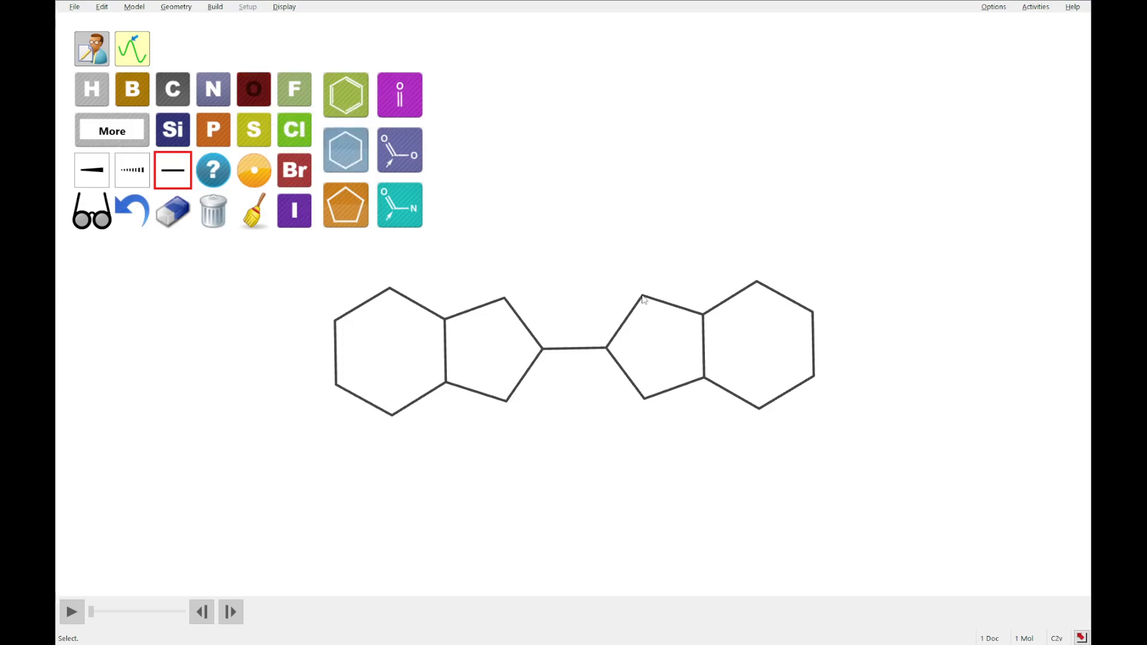
{"action": "left_click_drag", "start_coordinate": [642, 295], "coordinate": [618, 251]}
{"action": "double_click", "coordinate": [630, 269]}
{"action": "left_click_drag", "start_coordinate": [507, 401], "coordinate": [531, 461]}
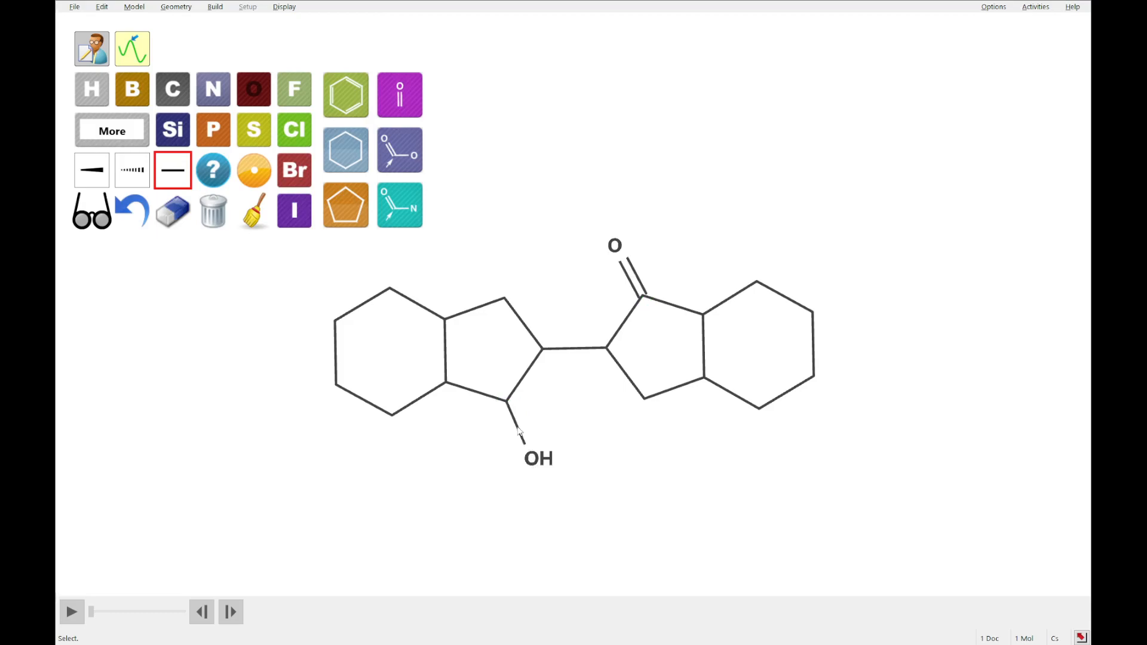
{"action": "double_click", "coordinate": [519, 431]}
Replace the left five-membered ring's upper carbon and the right five-membered ring's lower carbon with nitrogen
{"action": "left_click", "coordinate": [216, 87]}
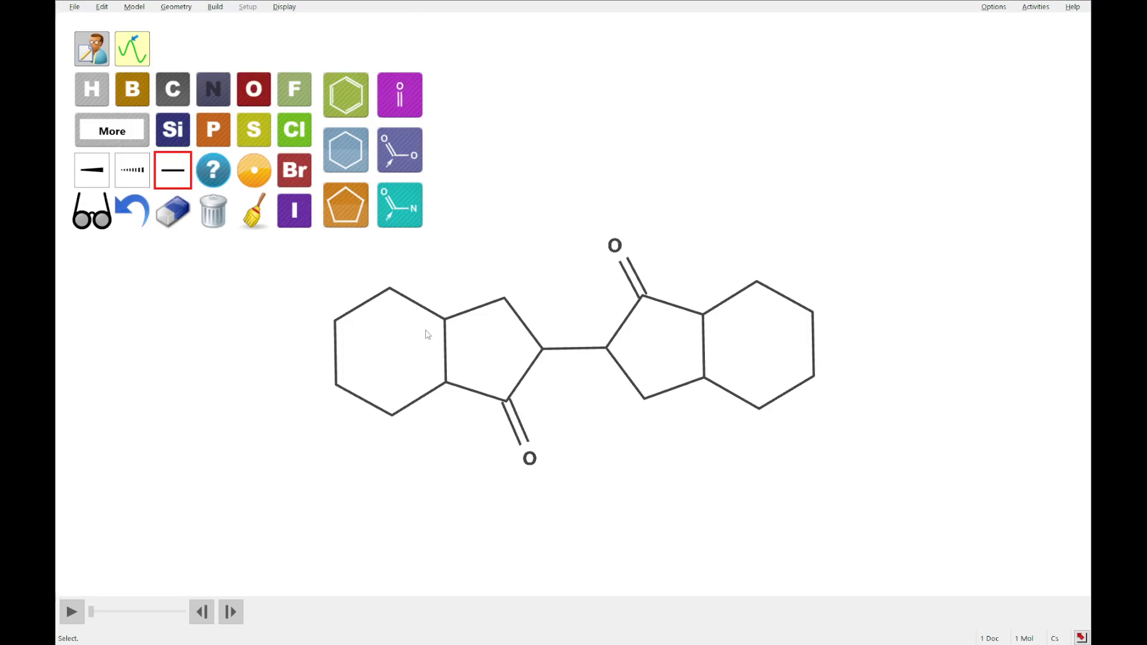
{"action": "left_click", "coordinate": [505, 299]}
{"action": "left_click", "coordinate": [646, 399]}
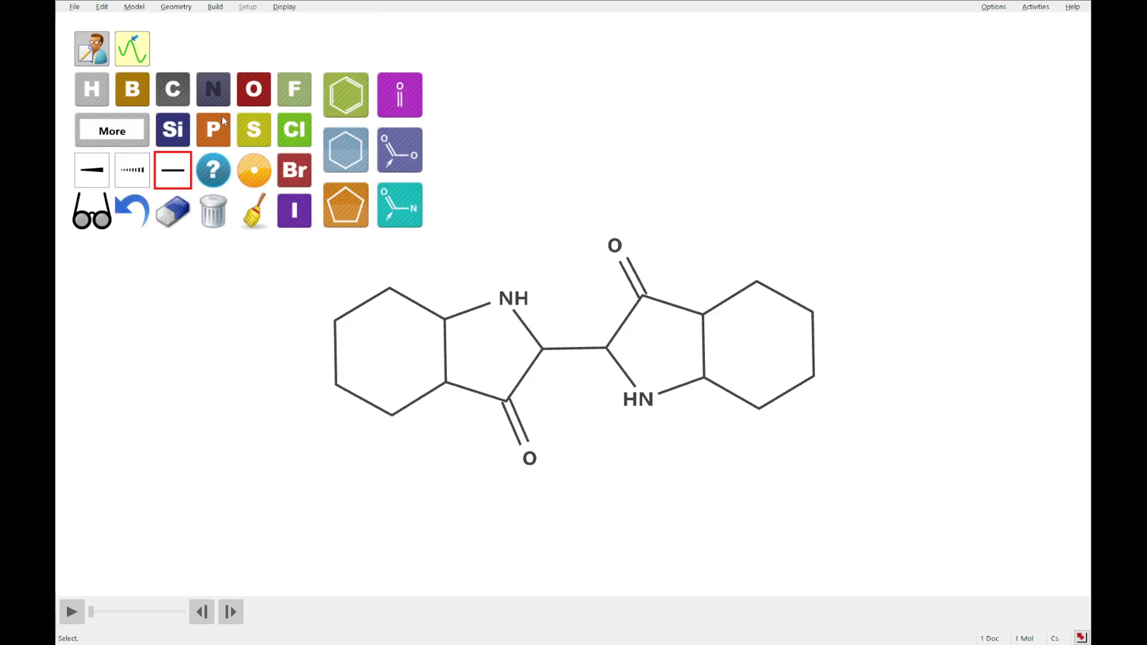
Add three alternating double bonds to each six-membered ring and make the central linking bond double
{"action": "left_click", "coordinate": [173, 94]}
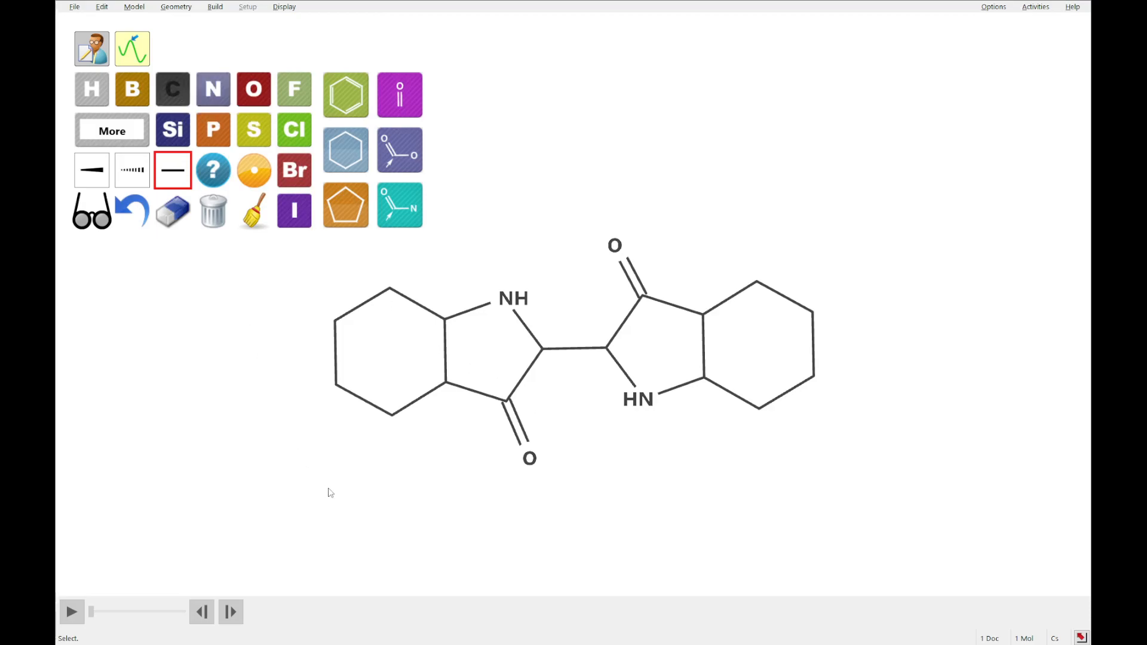
{"action": "left_click", "coordinate": [424, 307]}
{"action": "left_click", "coordinate": [337, 349]}
{"action": "left_click", "coordinate": [418, 401]}
{"action": "left_click", "coordinate": [793, 299]}
{"action": "left_click", "coordinate": [705, 347]}
{"action": "left_click", "coordinate": [784, 396]}
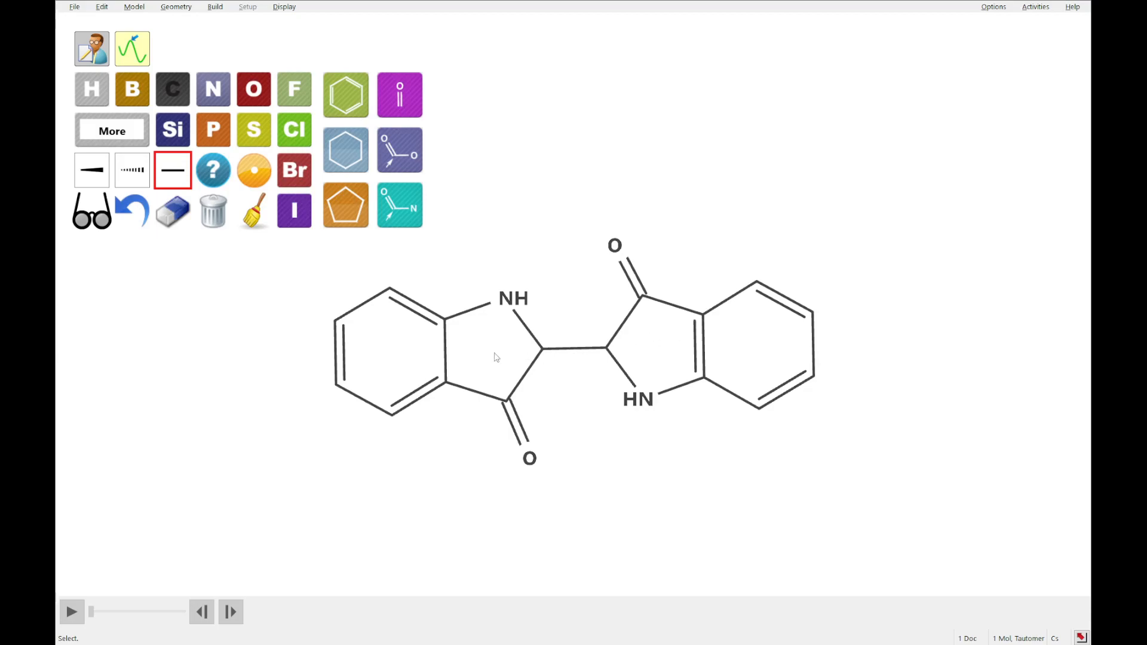
{"action": "left_click", "coordinate": [568, 350]}
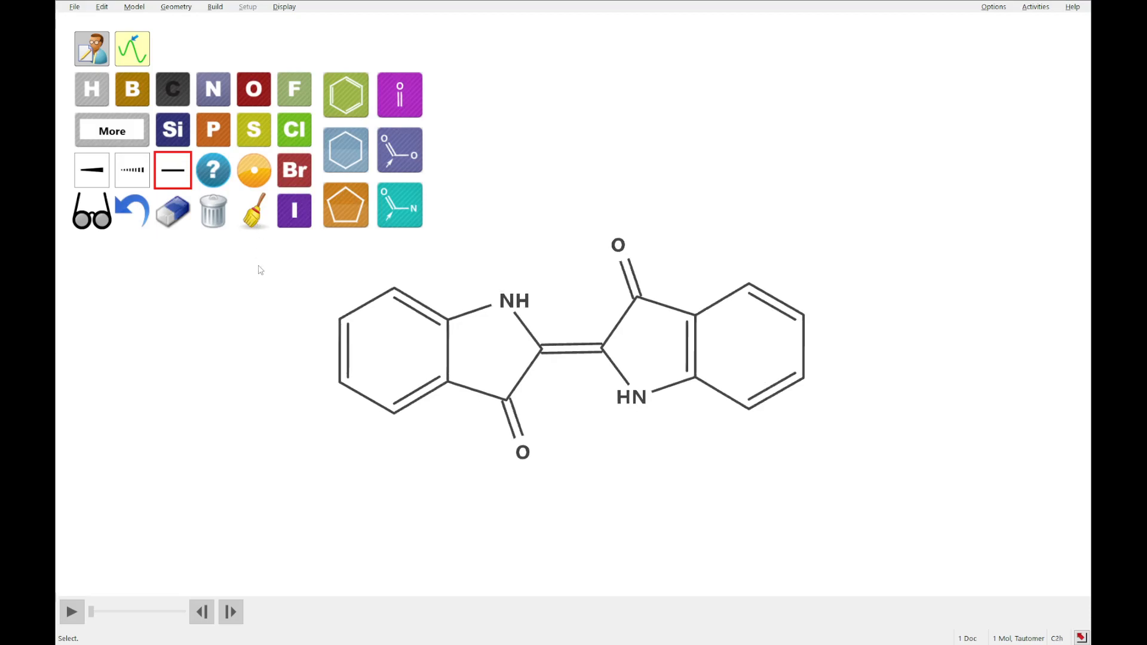
View the finished indigo molecule as a 3D model, flip it around, and close the document without saving
{"action": "left_click", "coordinate": [93, 215]}
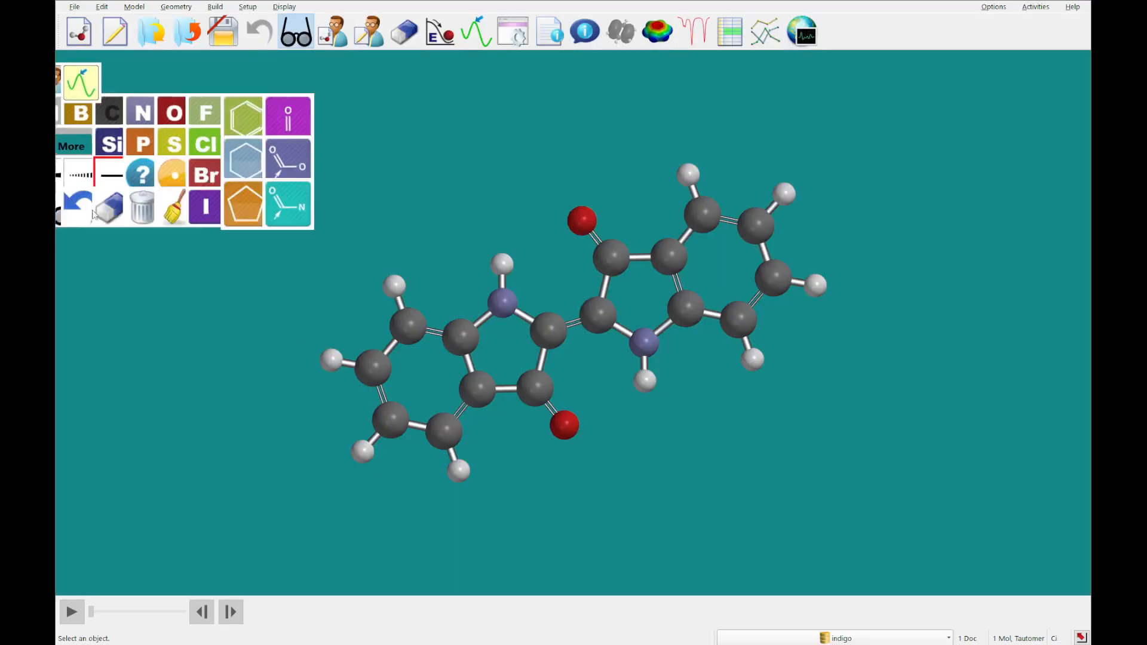
{"action": "left_click_drag", "start_coordinate": [916, 385], "coordinate": [384, 372]}
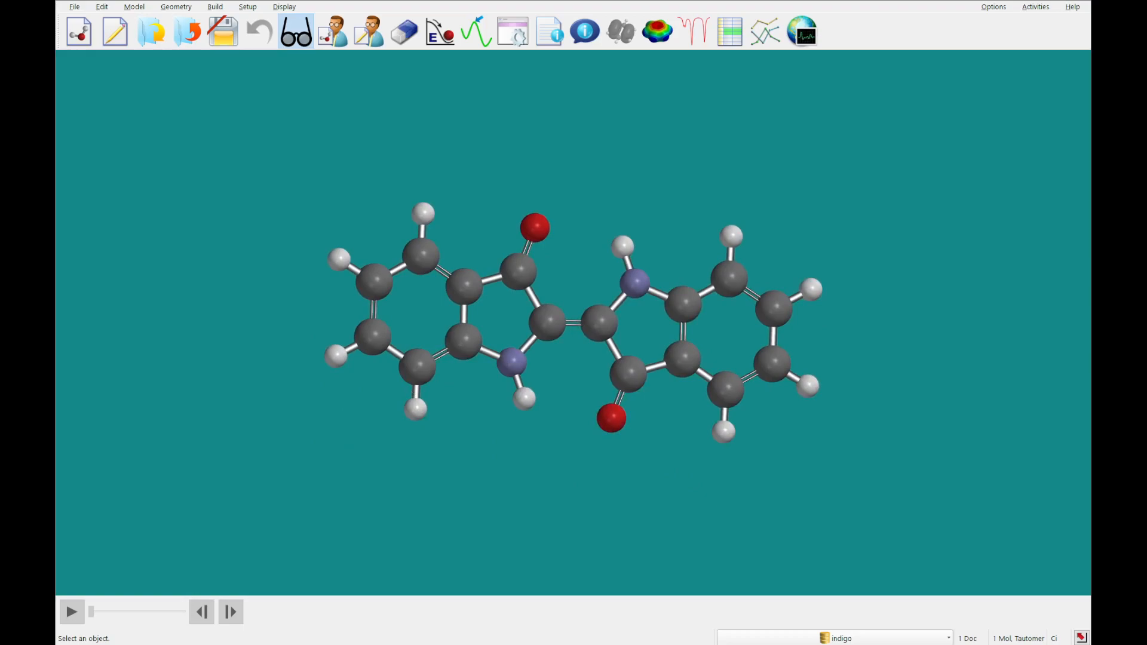
{"action": "left_click", "coordinate": [187, 31]}
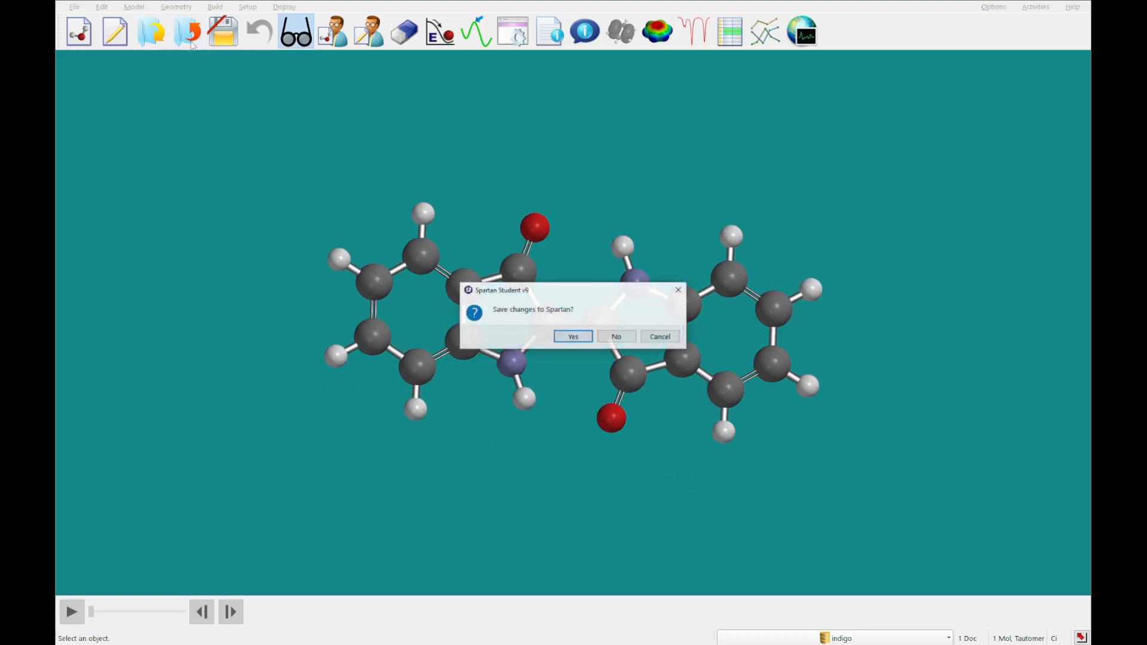
{"action": "left_click", "coordinate": [613, 338]}
Start a new 2D sketch, place a cyclohexane ring, rotate it to horizontal upper and lower edges, and shift it slightly
{"action": "left_click", "coordinate": [126, 42]}
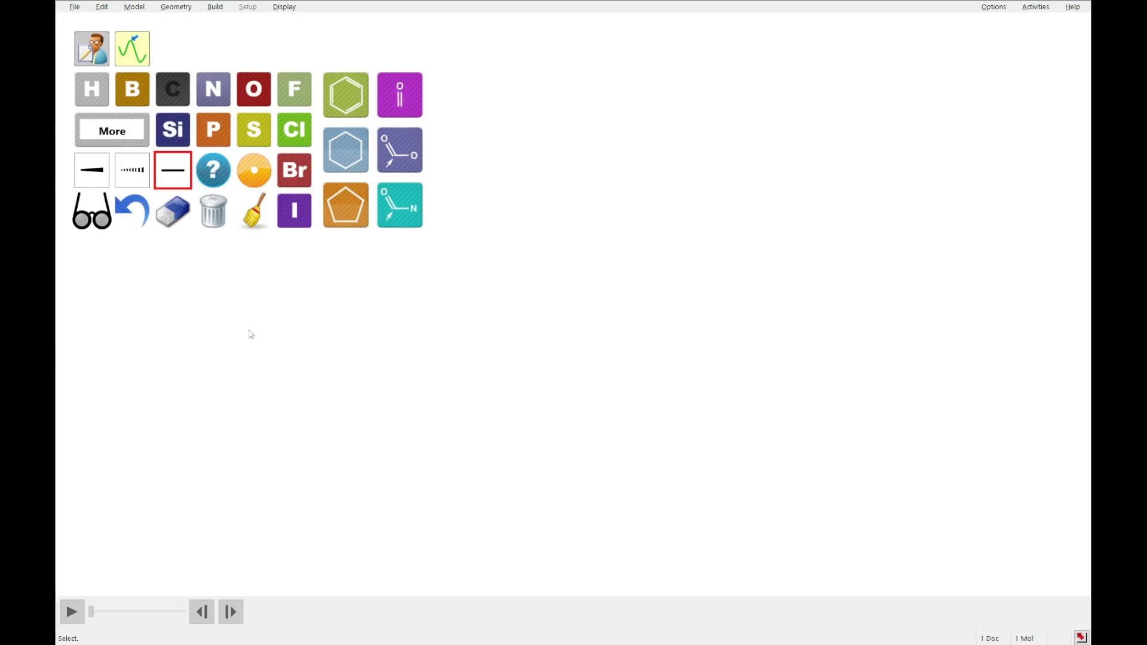
{"action": "left_click", "coordinate": [341, 142]}
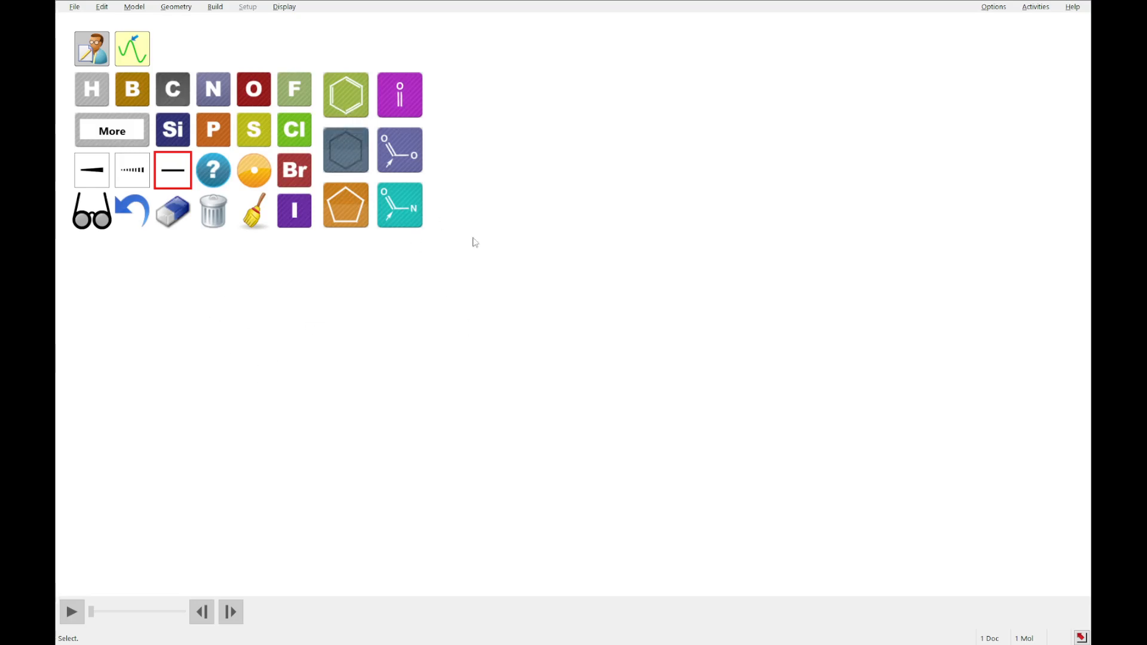
{"action": "left_click", "coordinate": [466, 350]}
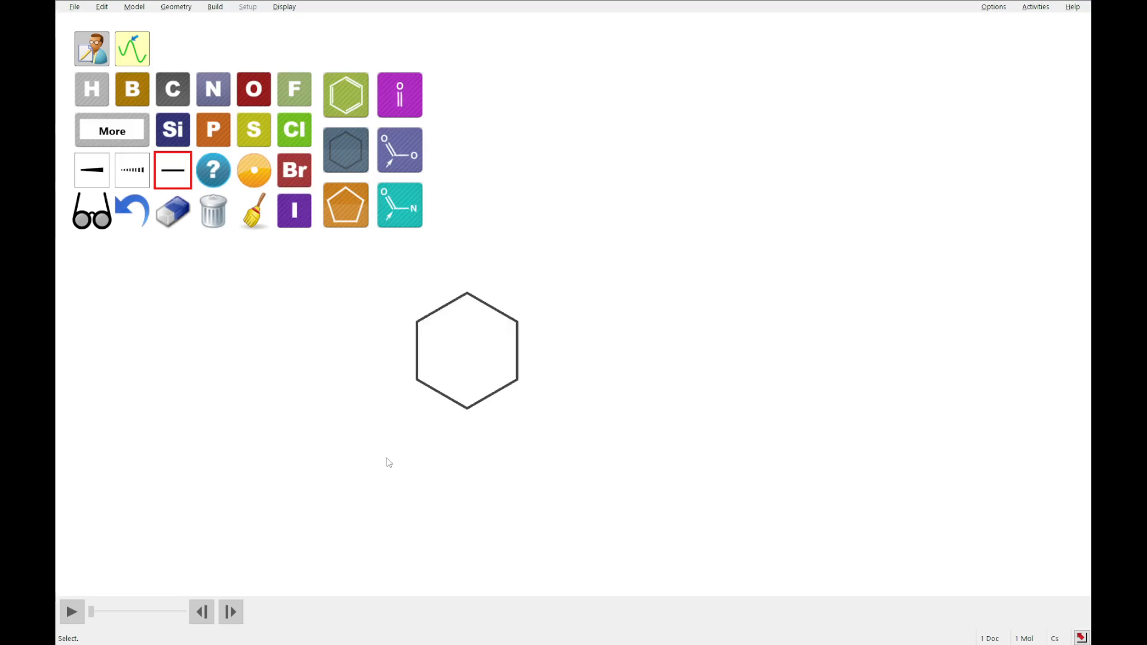
{"action": "left_click_drag", "start_coordinate": [378, 458], "coordinate": [366, 428]}
{"action": "right_click_drag", "start_coordinate": [368, 432], "coordinate": [412, 449]}
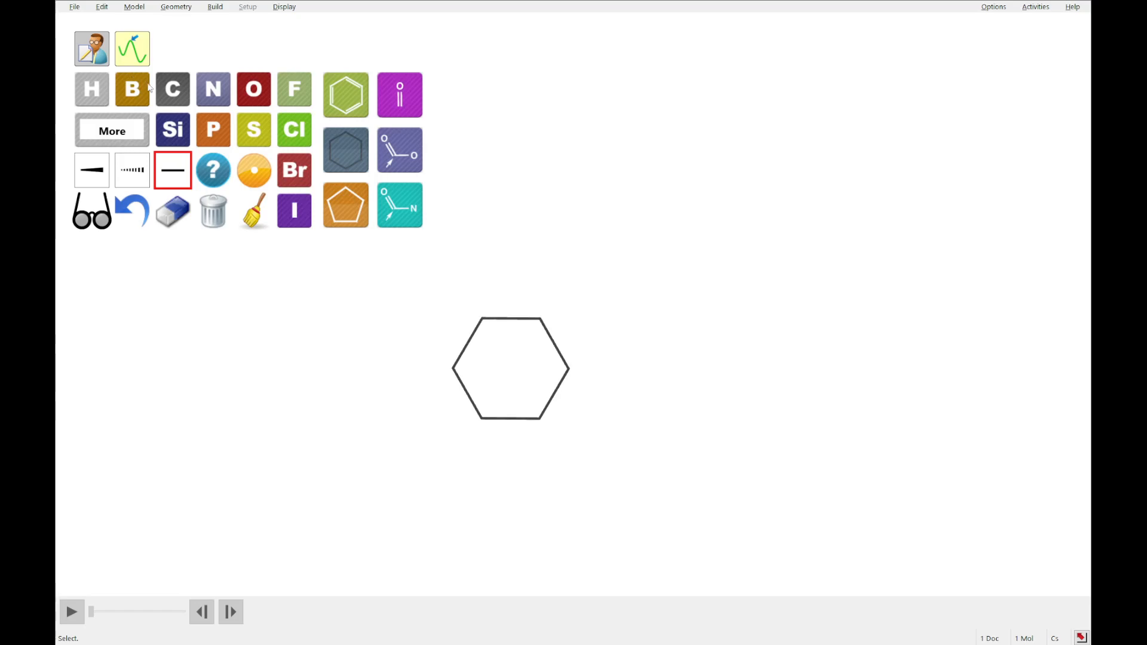
Draw carbon branches outward from the ring's upper-right and rightmost corners, and make the ring's lower horizontal bond double
{"action": "left_click", "coordinate": [169, 89]}
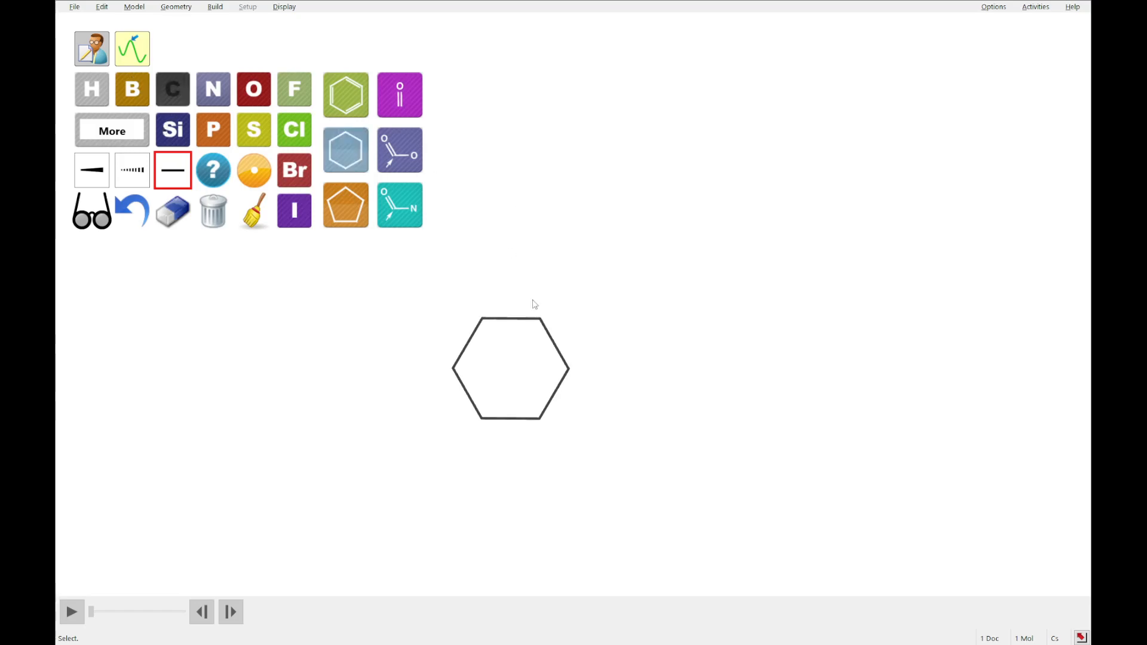
{"action": "left_click_drag", "start_coordinate": [541, 318], "coordinate": [574, 276]}
{"action": "left_click", "coordinate": [511, 419]}
{"action": "left_click_drag", "start_coordinate": [569, 370], "coordinate": [616, 369]}
Attach a nitrogen to the end of the horizontal branch and raise the carbon-nitrogen bond to a triple bond
{"action": "left_click", "coordinate": [219, 82]}
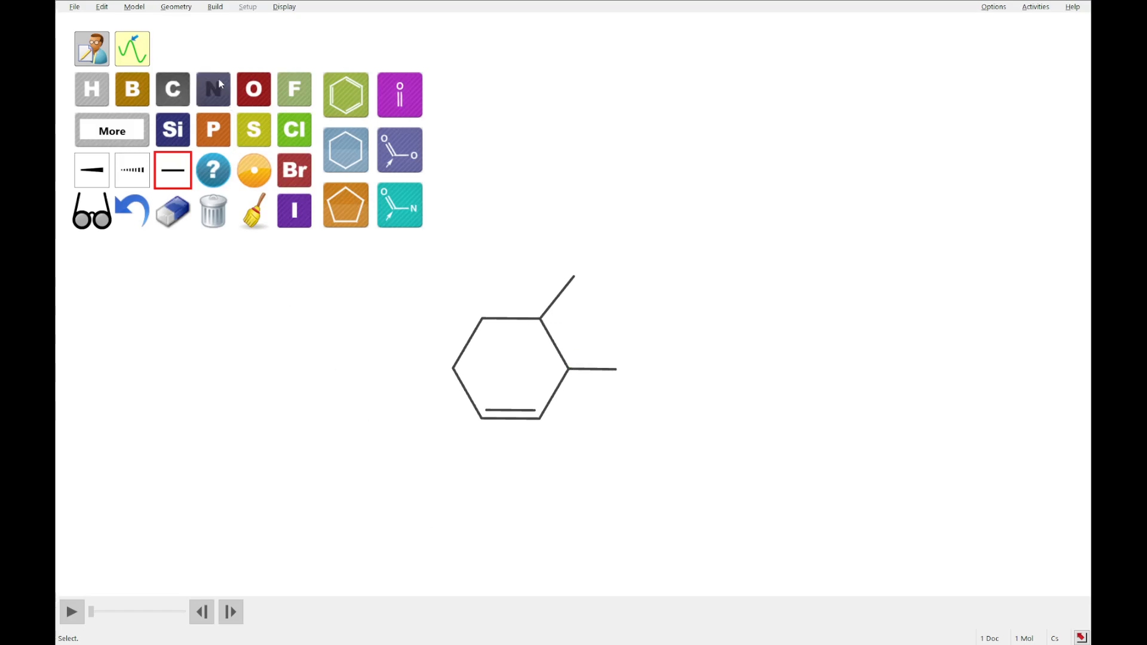
{"action": "left_click_drag", "start_coordinate": [619, 372], "coordinate": [681, 370]}
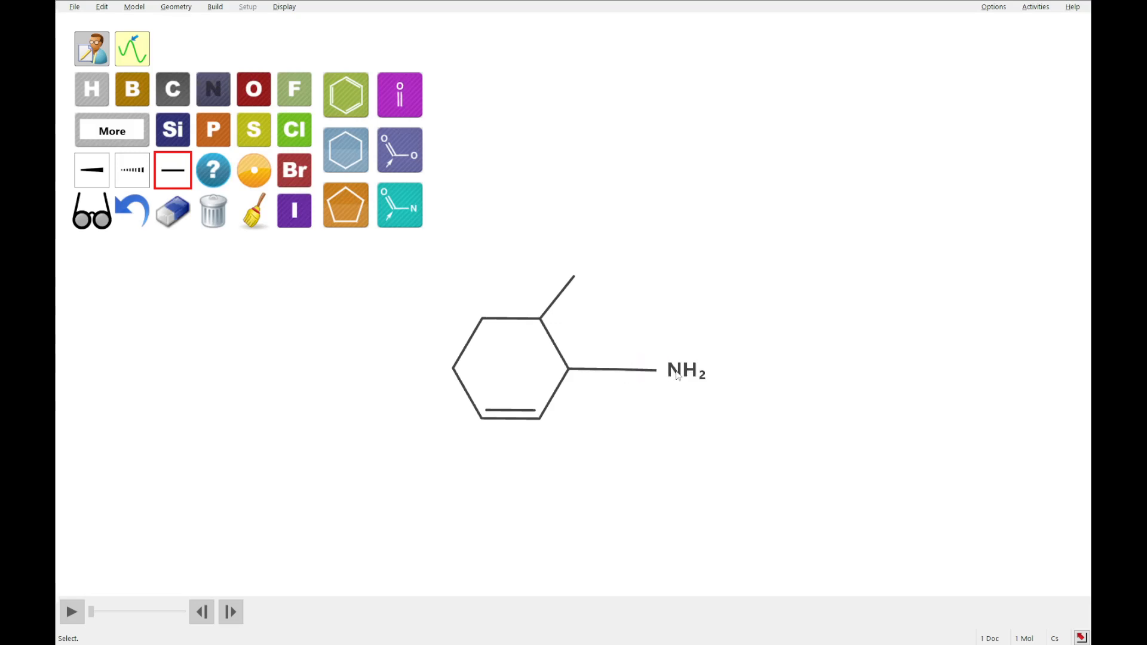
{"action": "left_click", "coordinate": [646, 372]}
{"action": "left_click", "coordinate": [646, 373]}
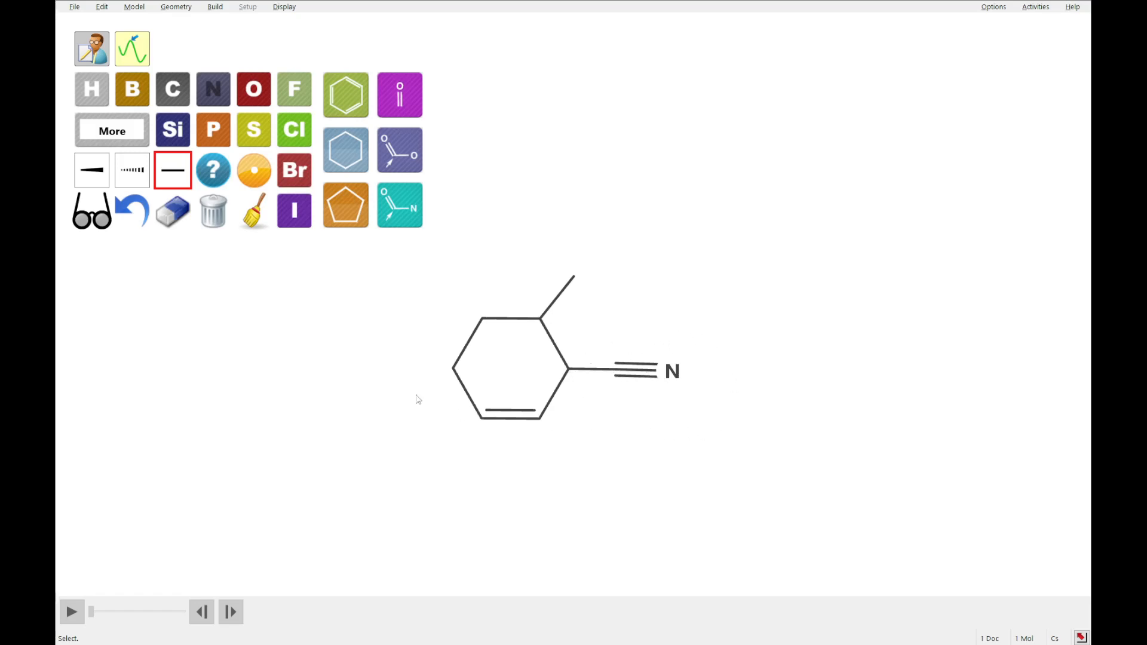
Place a radical centre on the ring carbon bearing the nitrile branch and clean up the drawing
{"action": "left_click", "coordinate": [255, 167]}
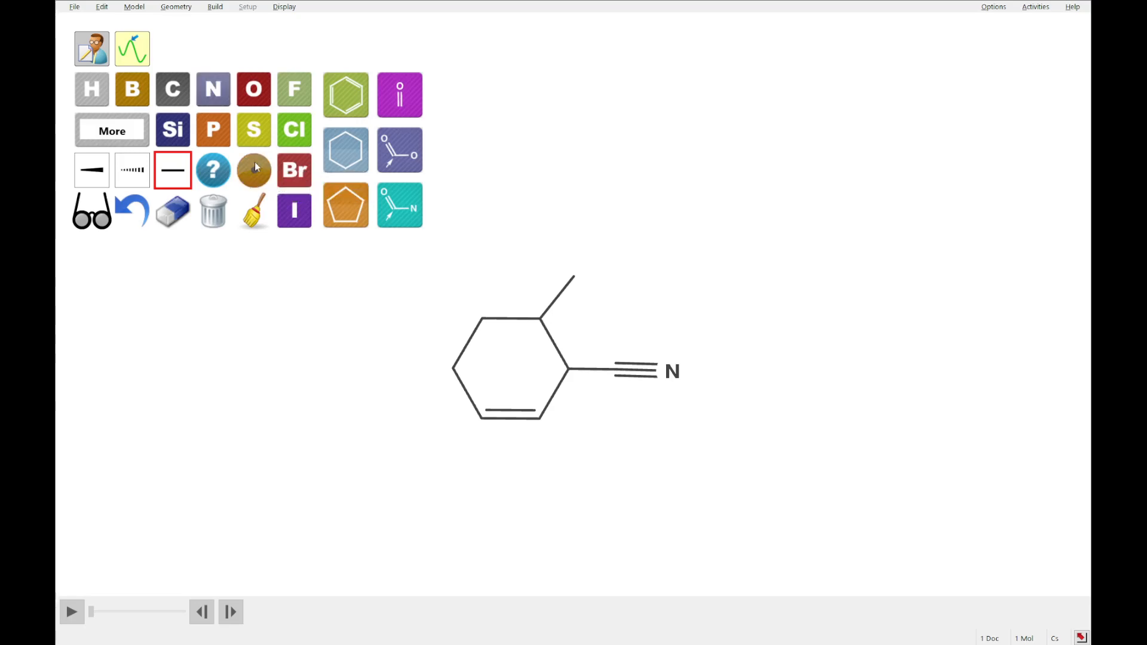
{"action": "left_click", "coordinate": [571, 372]}
{"action": "left_click", "coordinate": [253, 226]}
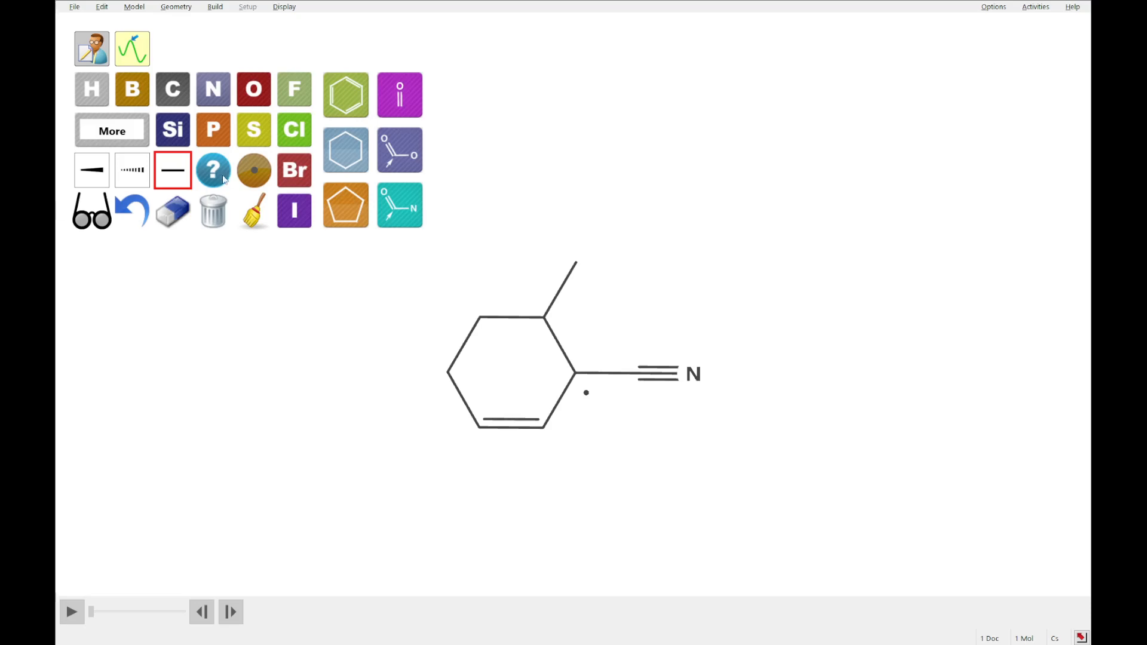
Clear the structure and build a steroid skeleton from three fused cyclohexane rings with a cyclopentane ring fused to the uppermost one
{"action": "left_click", "coordinate": [213, 212]}
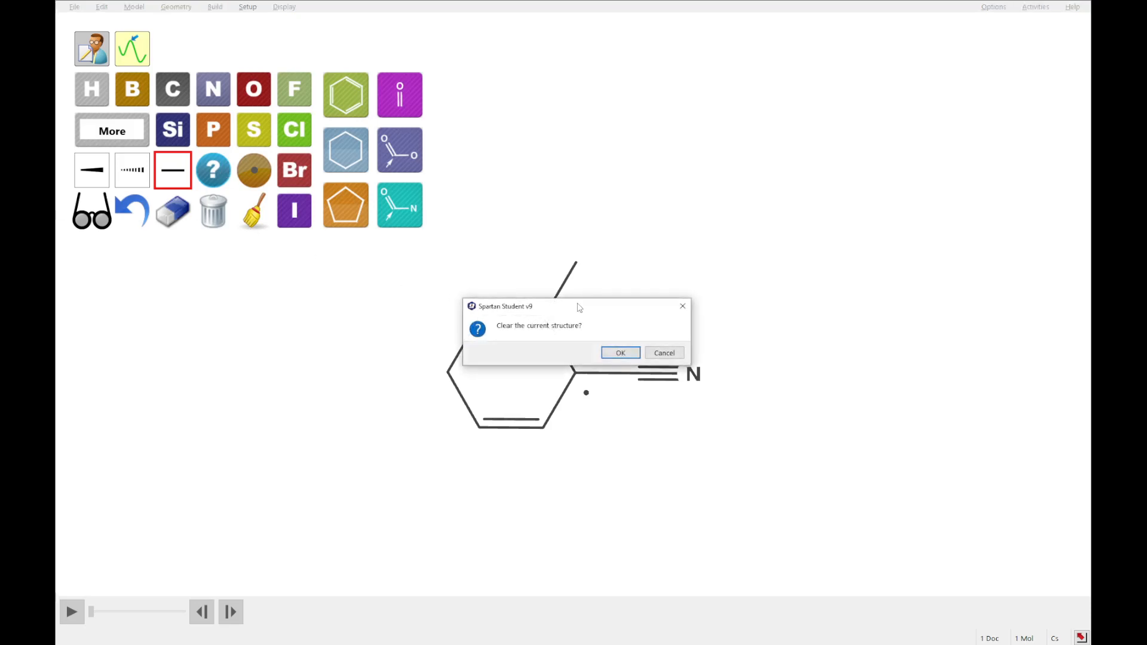
{"action": "left_click", "coordinate": [618, 351]}
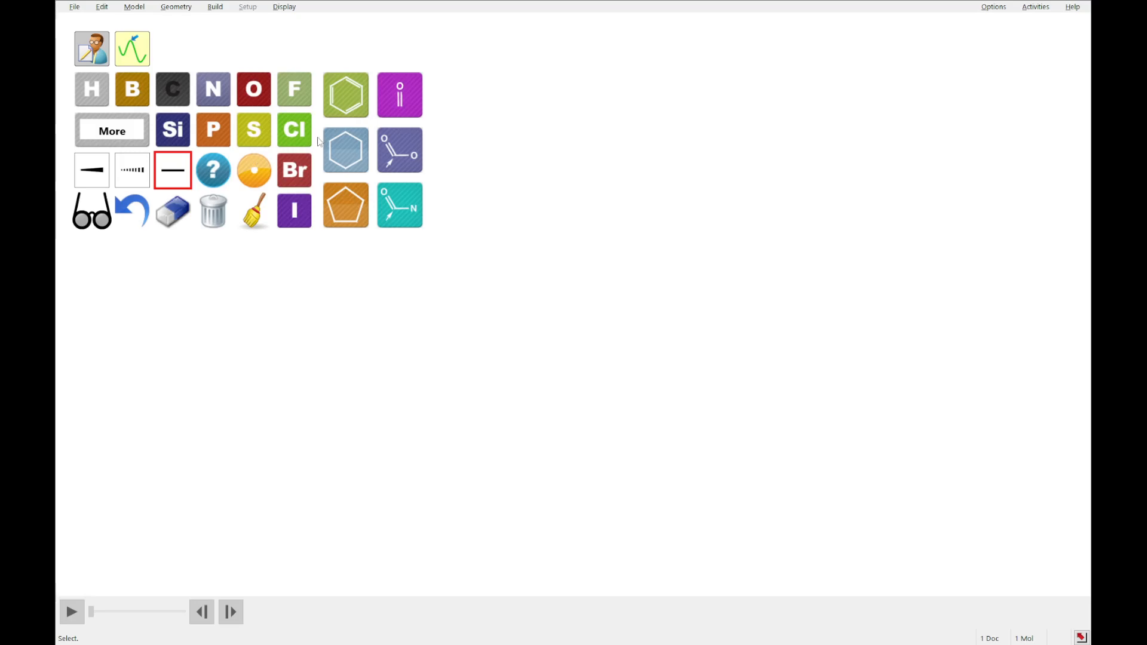
{"action": "left_click", "coordinate": [343, 156]}
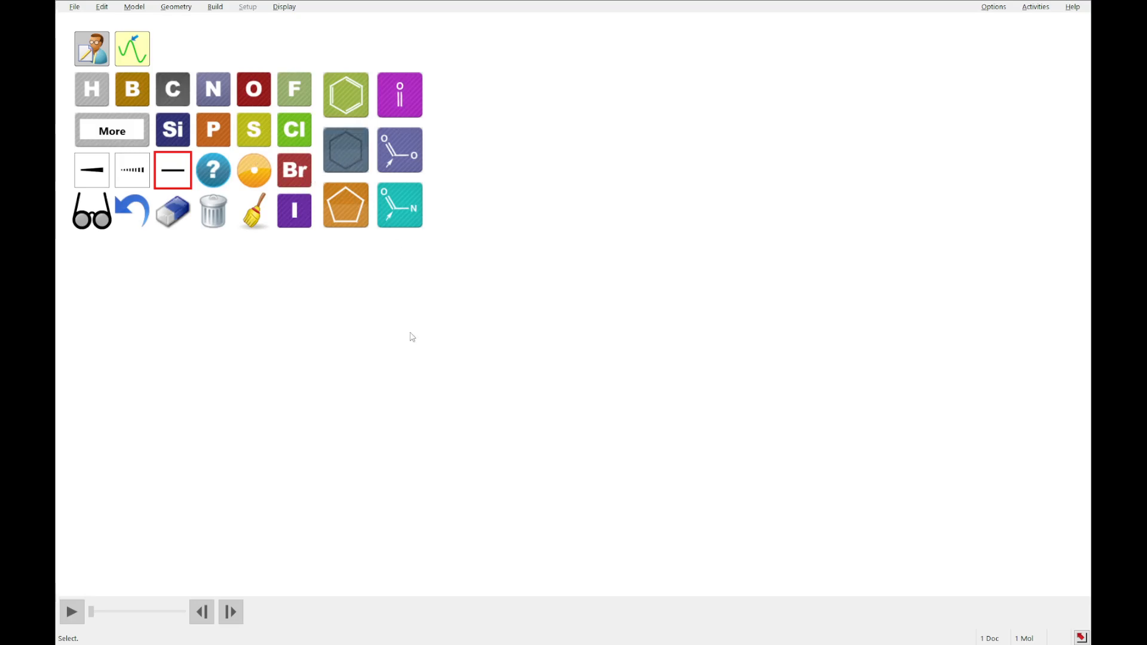
{"action": "left_click", "coordinate": [427, 367]}
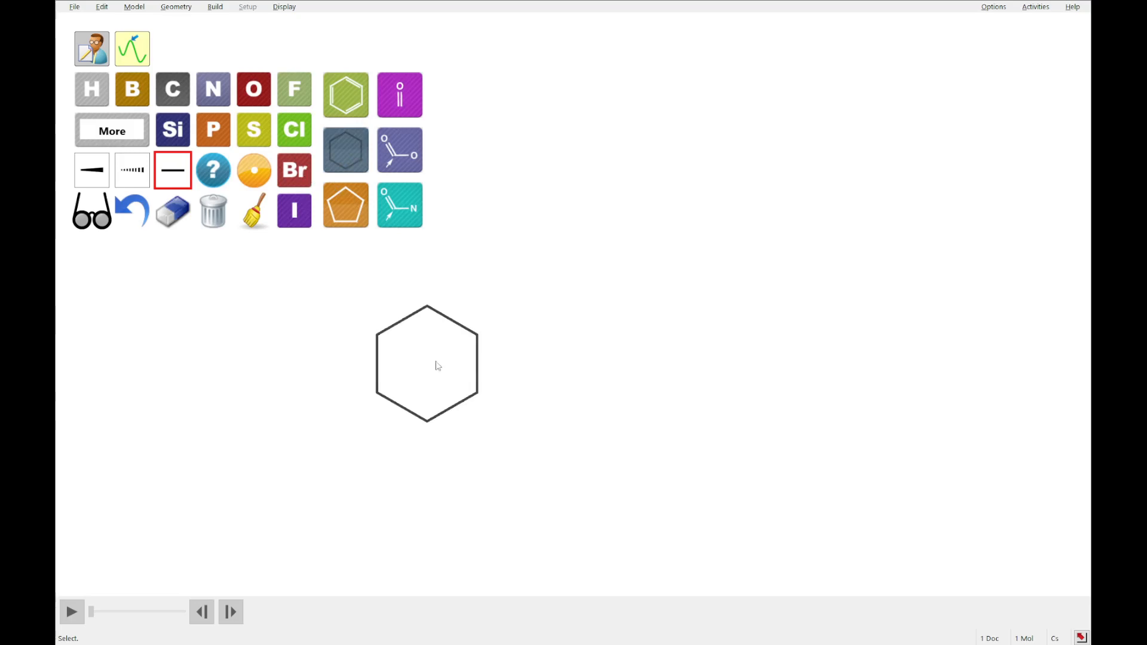
{"action": "left_click", "coordinate": [479, 367]}
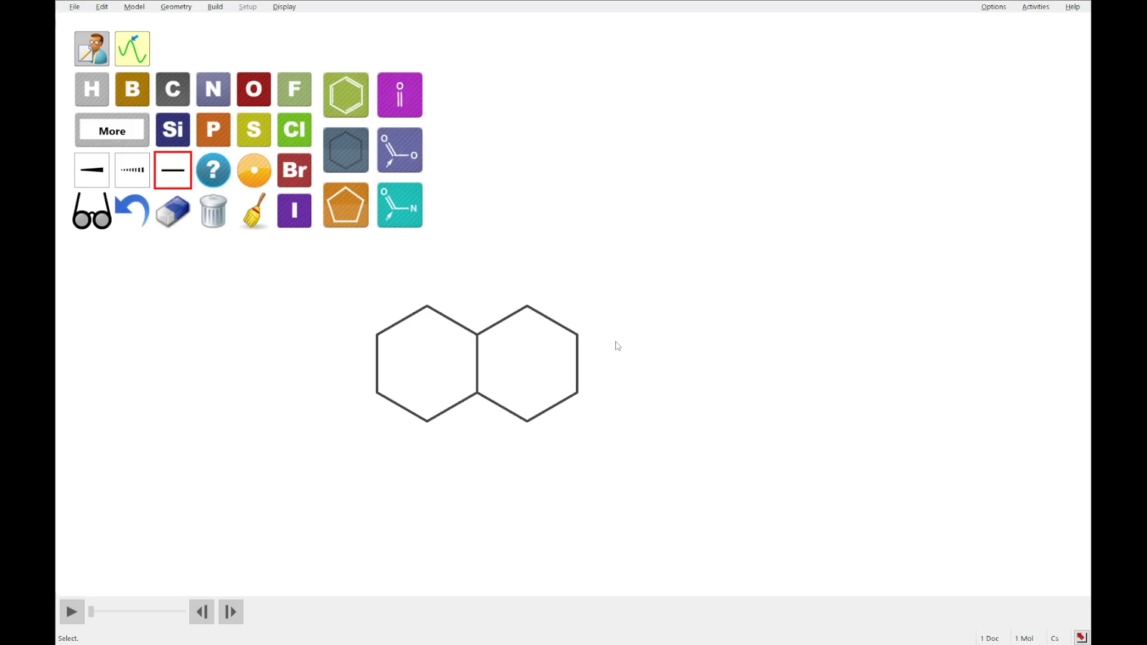
{"action": "left_click", "coordinate": [559, 323]}
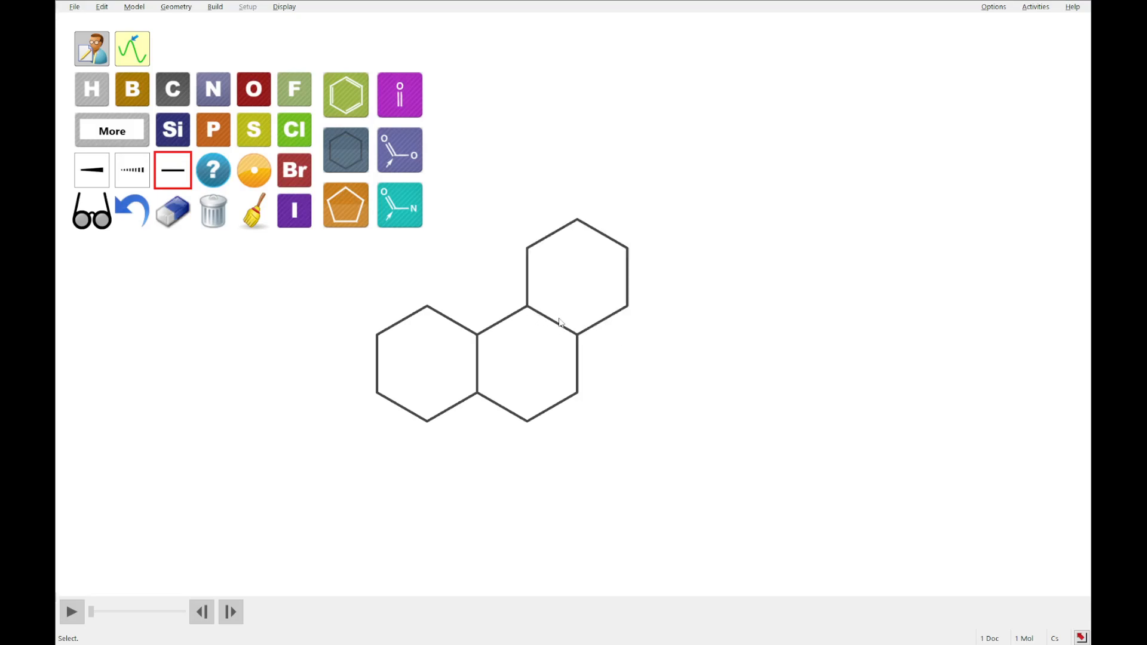
{"action": "left_click", "coordinate": [347, 217]}
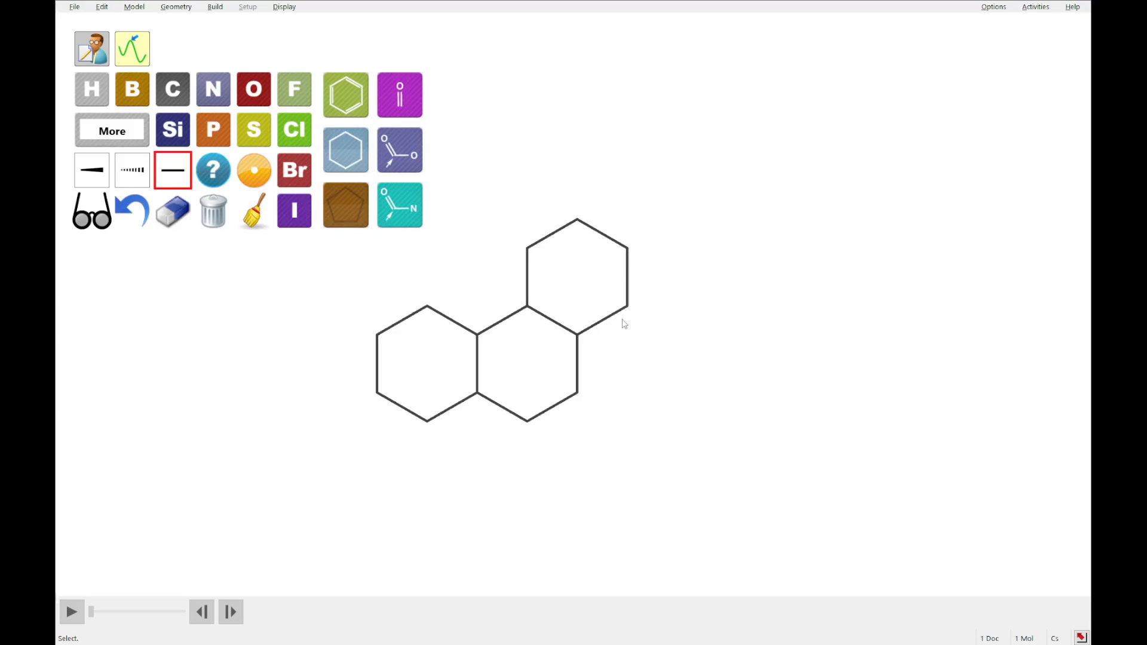
{"action": "left_click", "coordinate": [631, 281]}
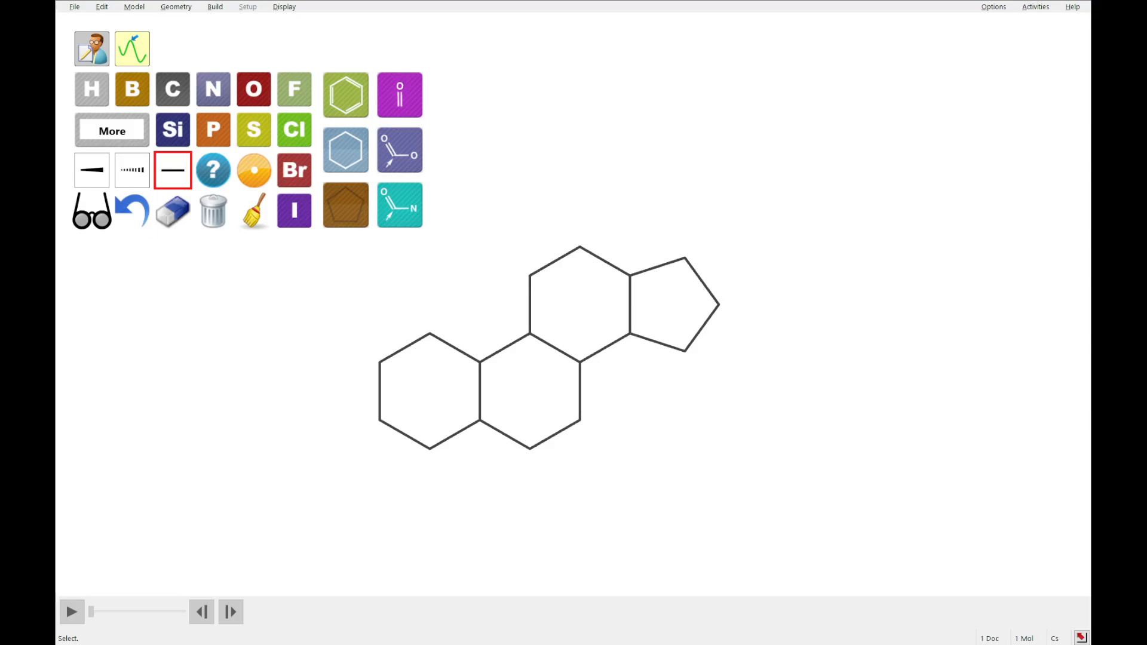
Add upward methyl groups at the upper junction of the two lower rings and at the upper junction with the five-membered ring
{"action": "left_click", "coordinate": [170, 99]}
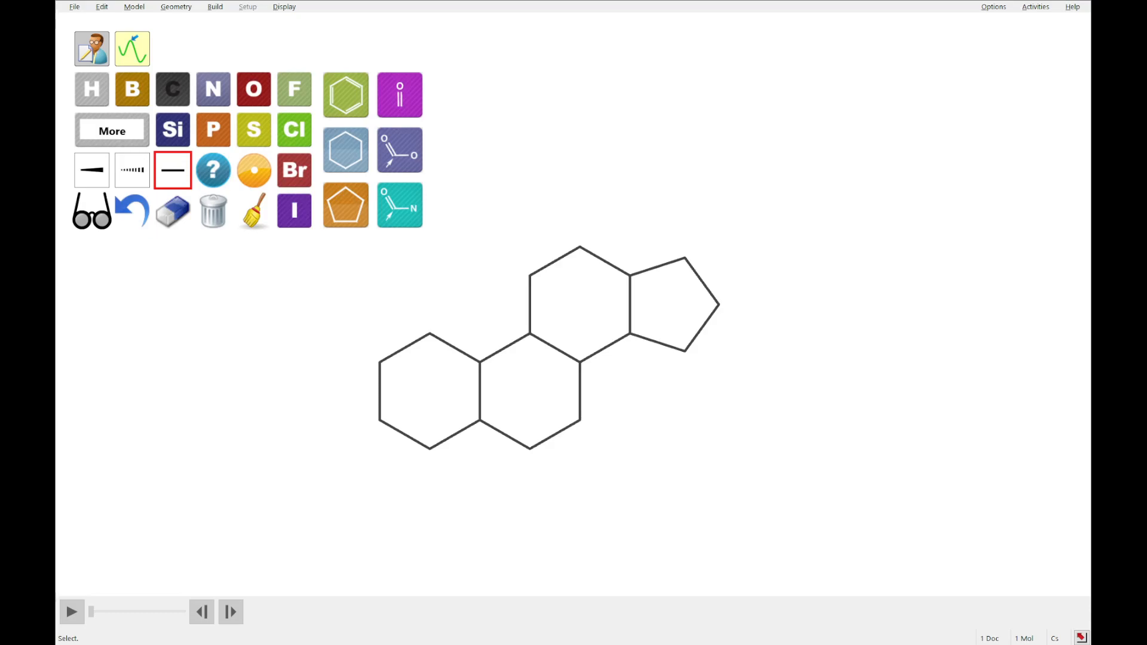
{"action": "left_click", "coordinate": [480, 362]}
{"action": "left_click_drag", "start_coordinate": [630, 275], "coordinate": [628, 234]}
Add a hydroxyl group to the leftmost ring's lower-left carbon and a double-bonded oxygen to the five-membered ring's upper carbon
{"action": "left_click", "coordinate": [264, 88]}
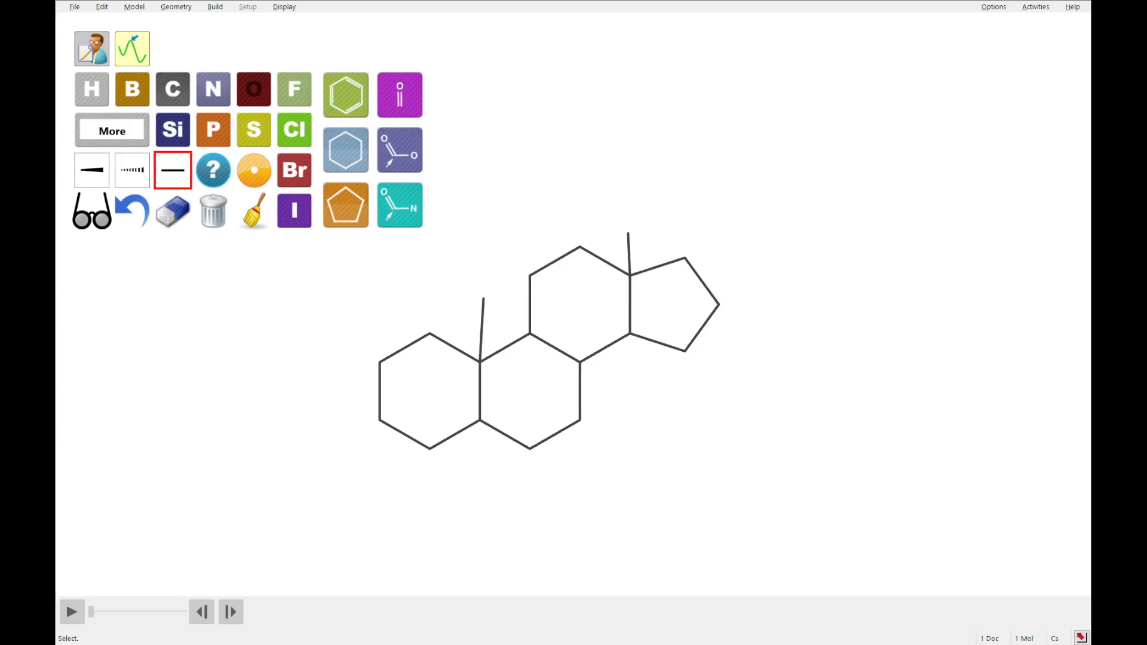
{"action": "left_click_drag", "start_coordinate": [380, 421], "coordinate": [326, 453]}
{"action": "left_click_drag", "start_coordinate": [684, 258], "coordinate": [699, 236]}
{"action": "left_click", "coordinate": [699, 236]}
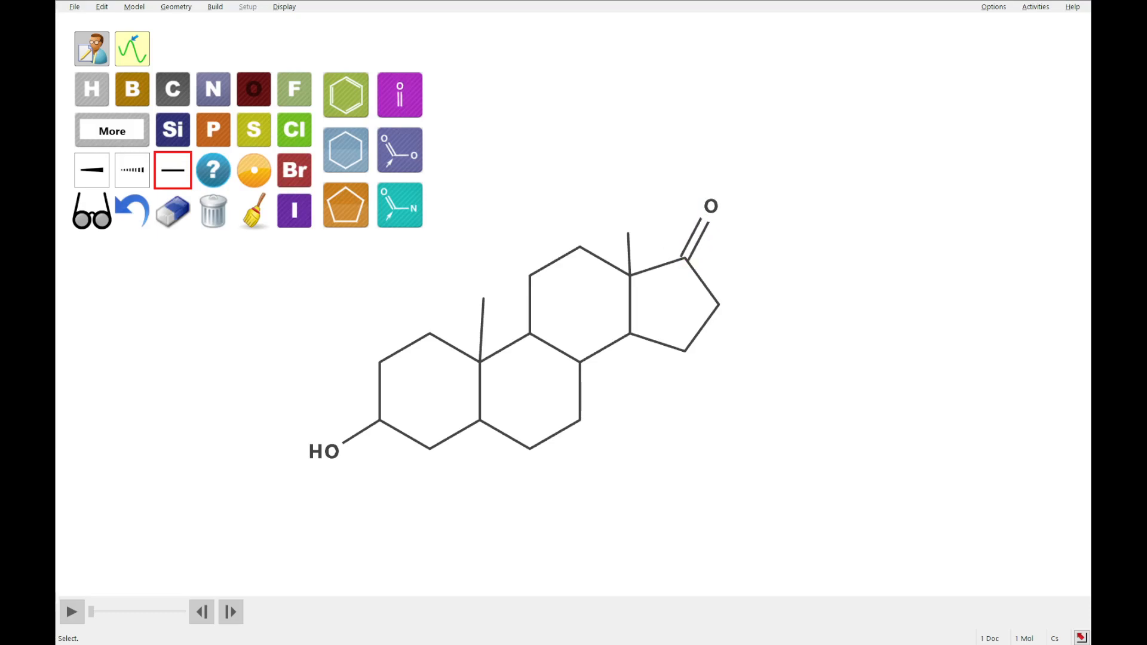
Add explicit hydrogens to the four ring-junction carbons without methyl groups and clean up the drawing
{"action": "left_click", "coordinate": [98, 94]}
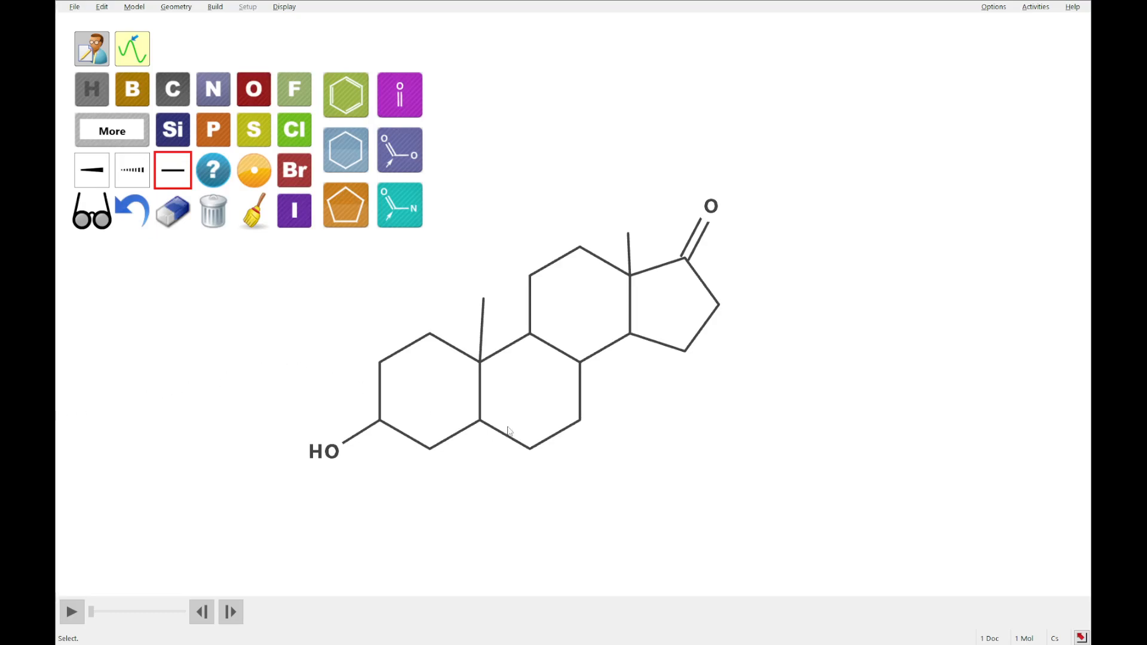
{"action": "left_click_drag", "start_coordinate": [482, 418], "coordinate": [485, 471]}
{"action": "left_click_drag", "start_coordinate": [581, 362], "coordinate": [537, 378]}
{"action": "left_click_drag", "start_coordinate": [631, 335], "coordinate": [631, 370]}
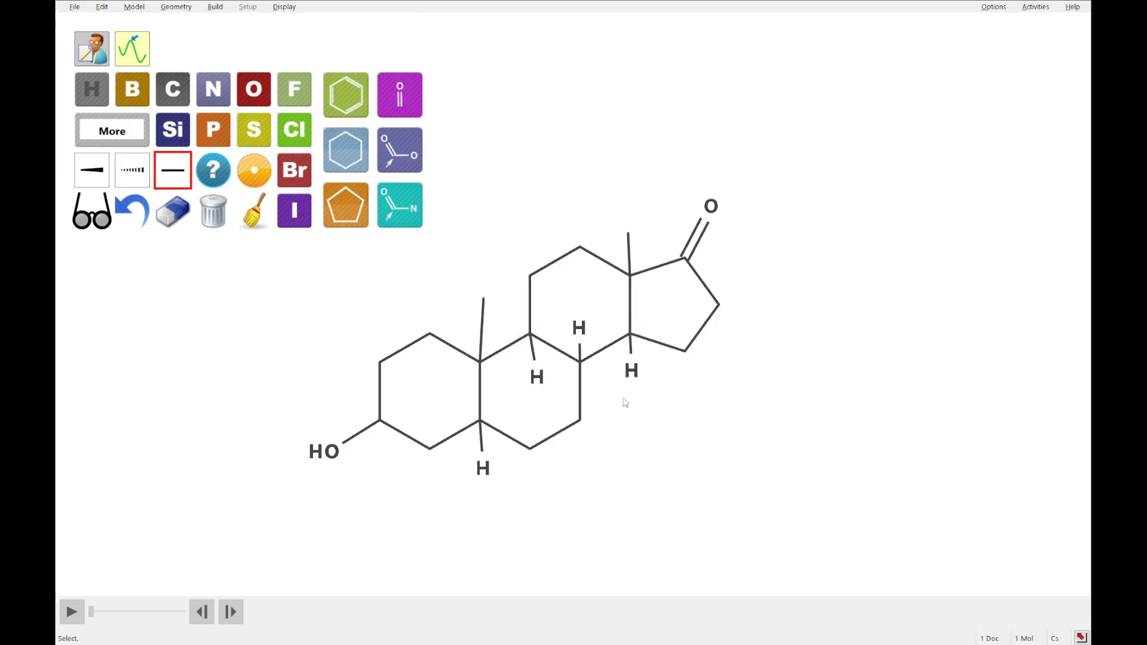
{"action": "left_click", "coordinate": [254, 216]}
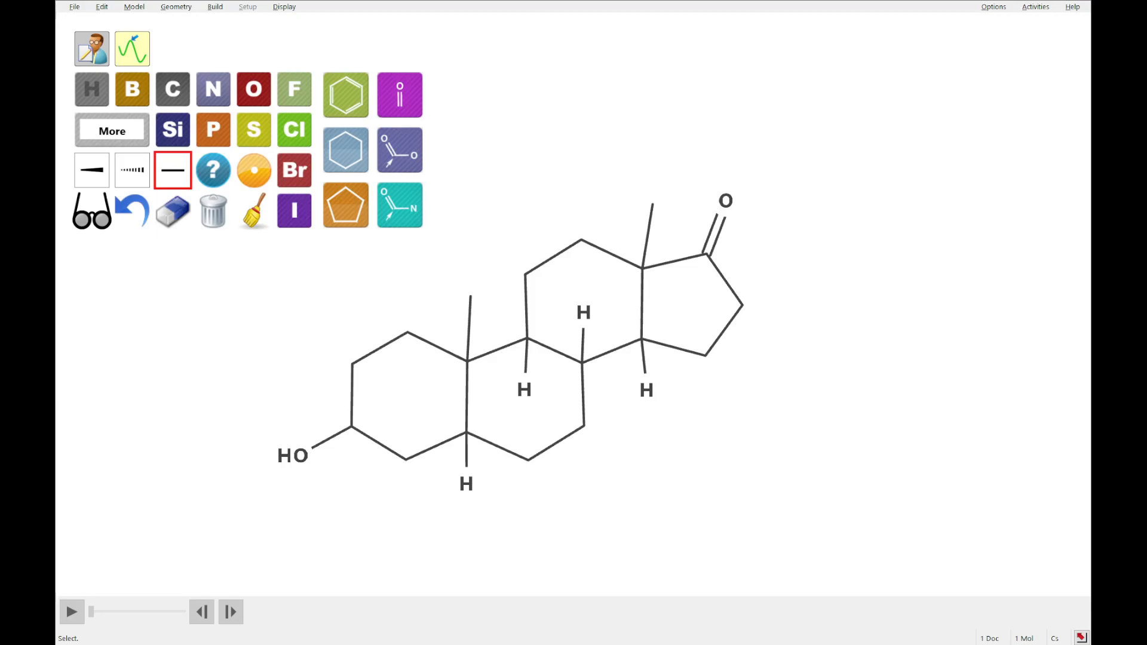
{"action": "left_click", "coordinate": [97, 173]}
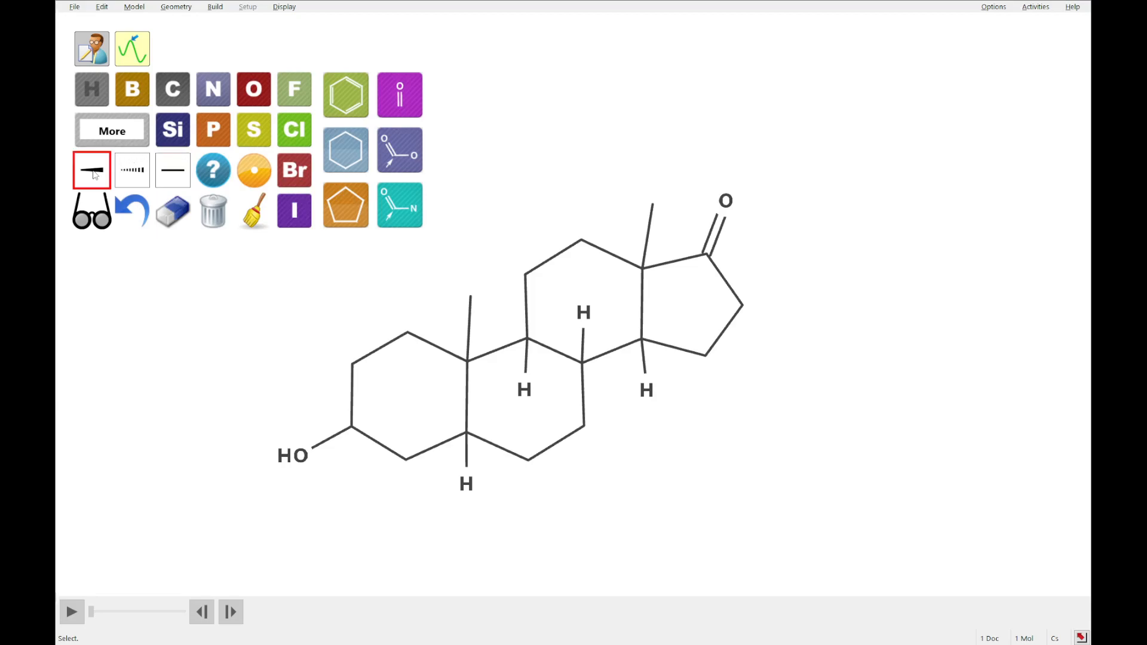
{"action": "left_click", "coordinate": [119, 175]}
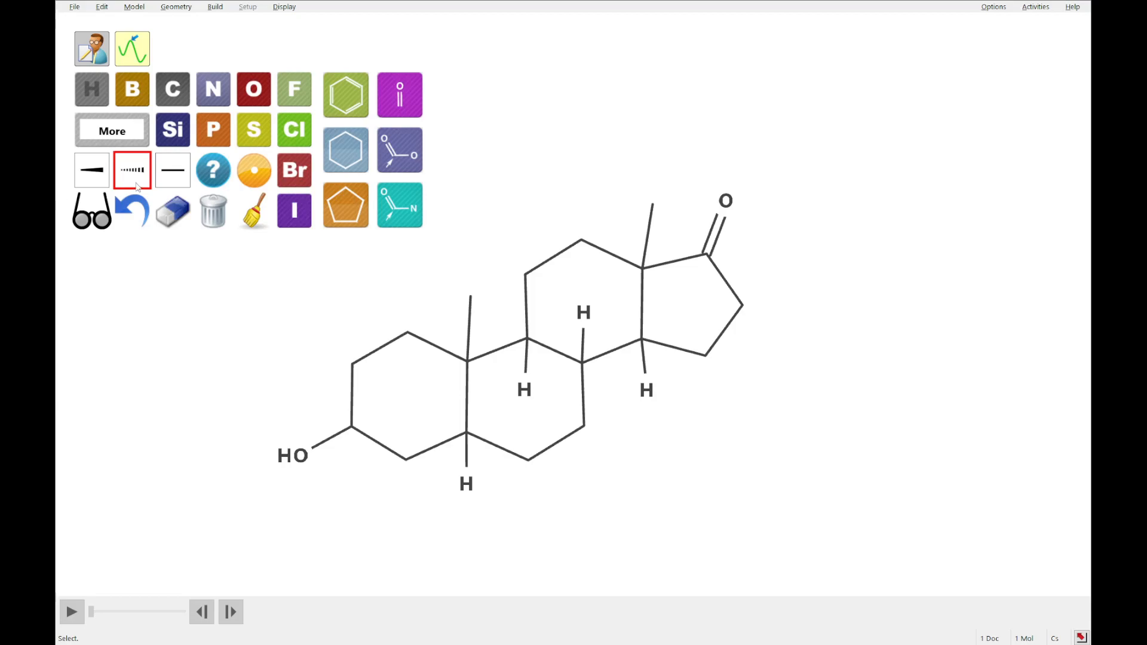
{"action": "left_click", "coordinate": [101, 177]}
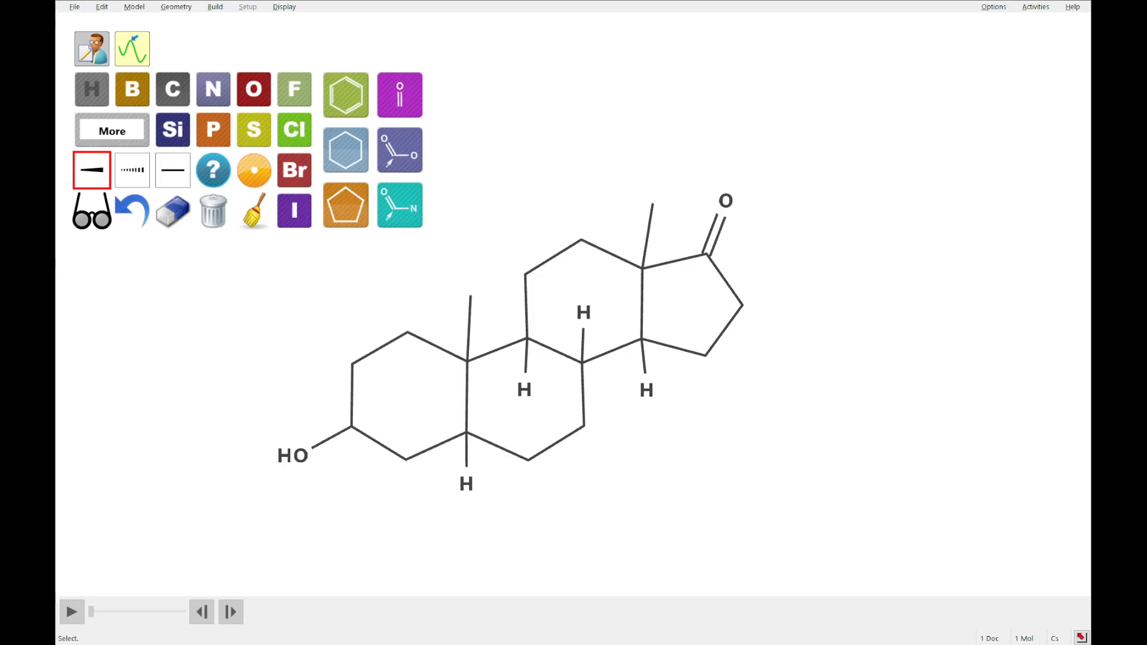
Change the bonds to both methyl groups to solid wedges
{"action": "left_click", "coordinate": [178, 94]}
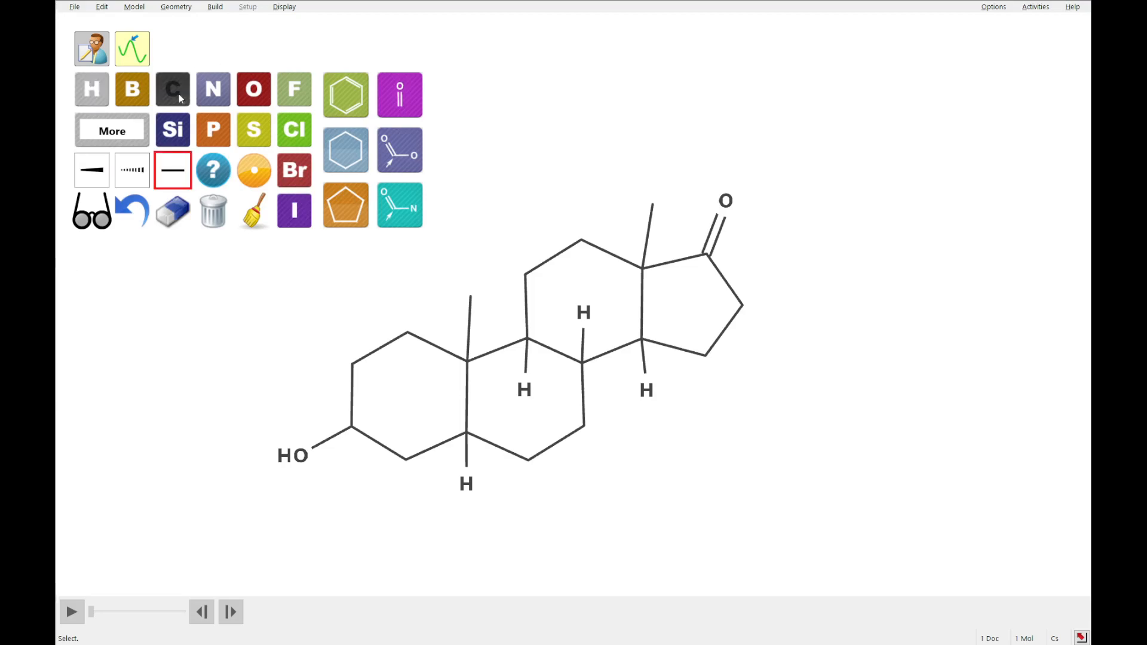
{"action": "left_click", "coordinate": [104, 170]}
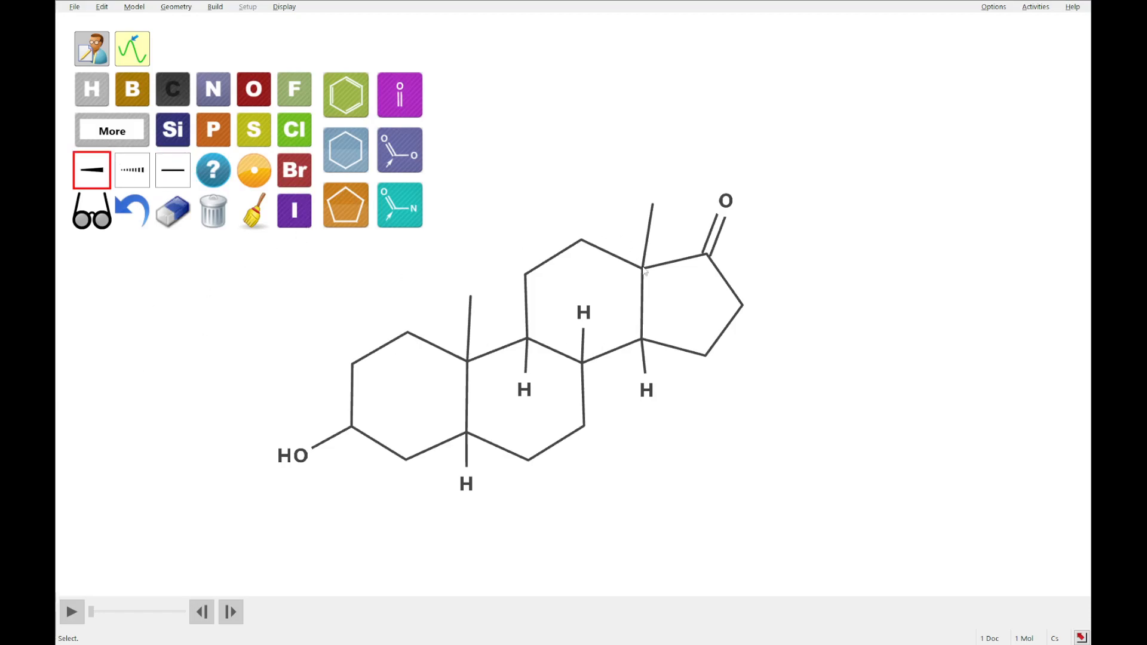
{"action": "left_click_drag", "start_coordinate": [467, 358], "coordinate": [472, 300]}
{"action": "left_click_drag", "start_coordinate": [642, 268], "coordinate": [651, 205]}
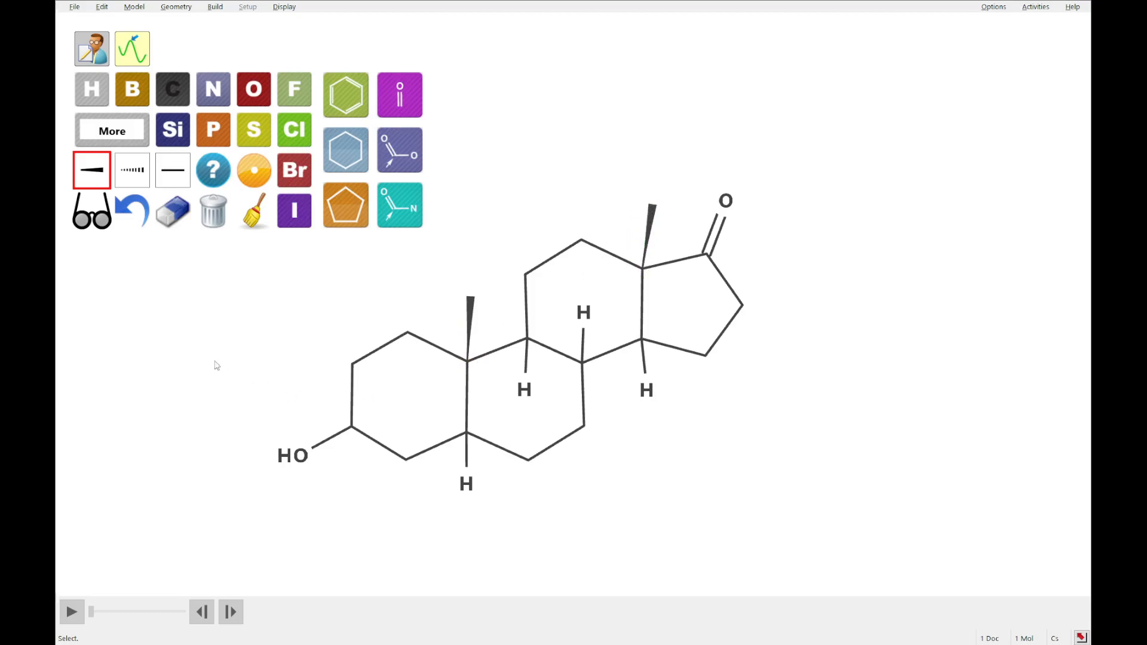
Make the upward-pointing hydrogen's bond a solid wedge and the three downward-pointing hydrogens' bonds hashed wedges
{"action": "left_click", "coordinate": [106, 97]}
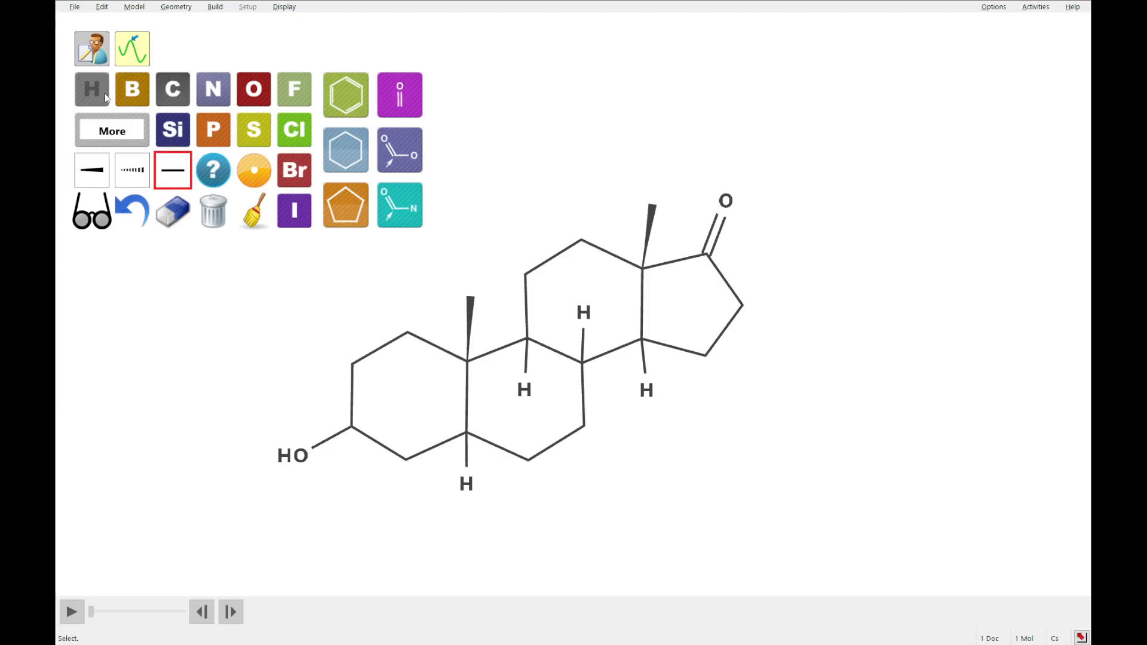
{"action": "left_click", "coordinate": [103, 173]}
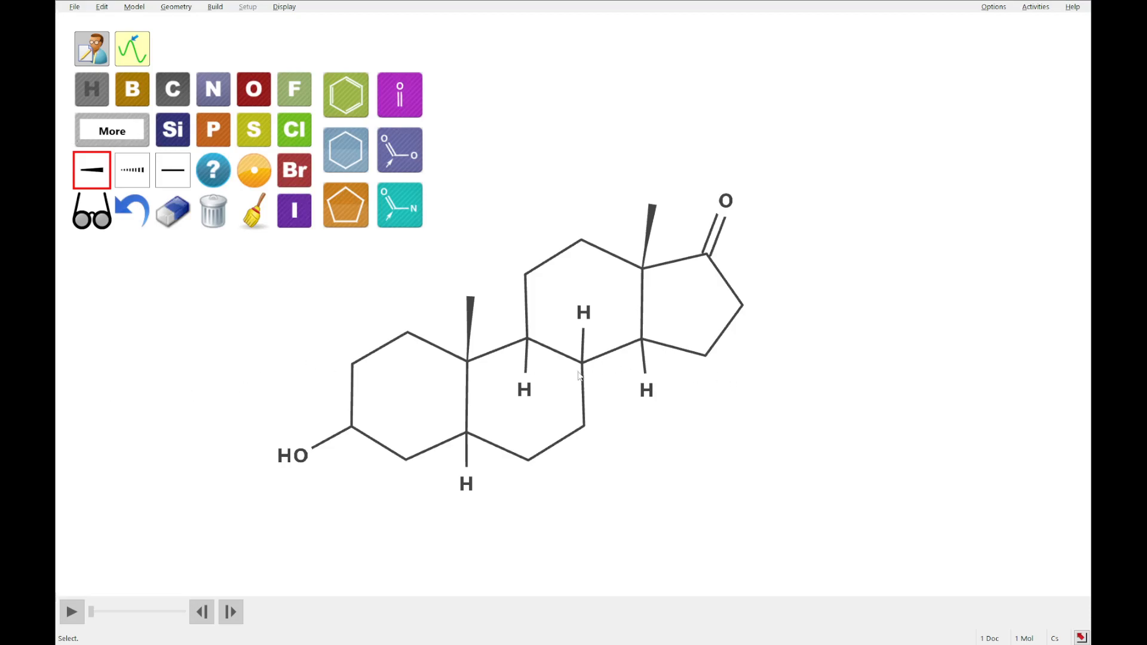
{"action": "left_click", "coordinate": [583, 347]}
{"action": "left_click", "coordinate": [143, 179]}
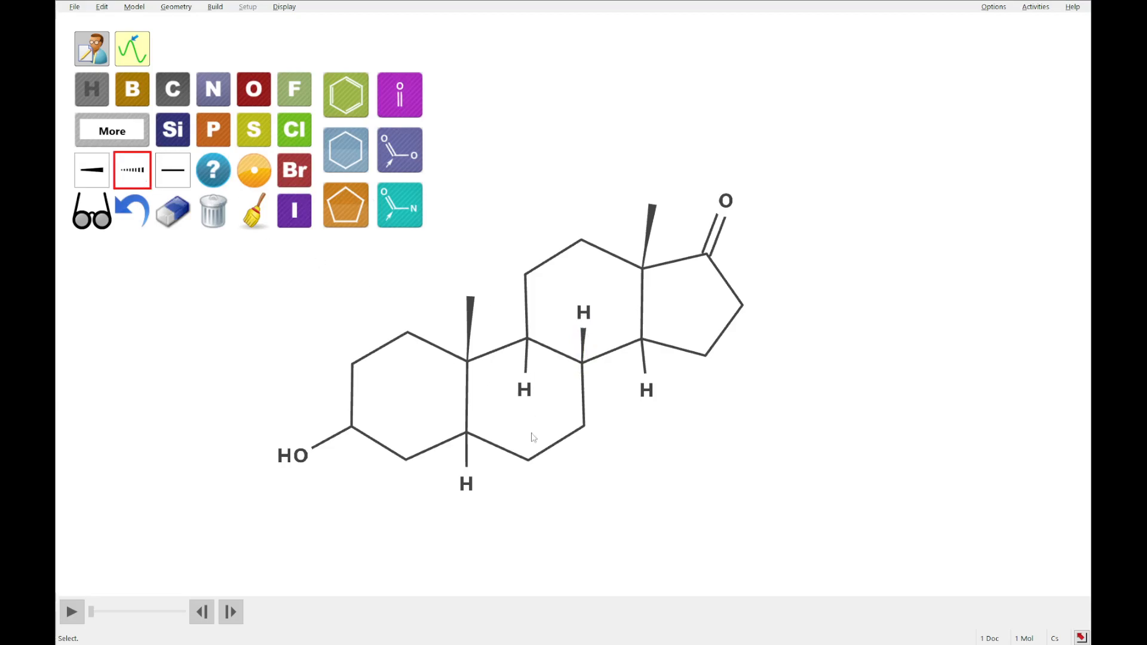
{"action": "left_click", "coordinate": [467, 457]}
{"action": "left_click", "coordinate": [528, 355]}
{"action": "left_click", "coordinate": [644, 362]}
Make the hydroxyl group's bond a hashed wedge and clean up the drawing
{"action": "left_click", "coordinate": [254, 89]}
{"action": "left_click", "coordinate": [134, 178]}
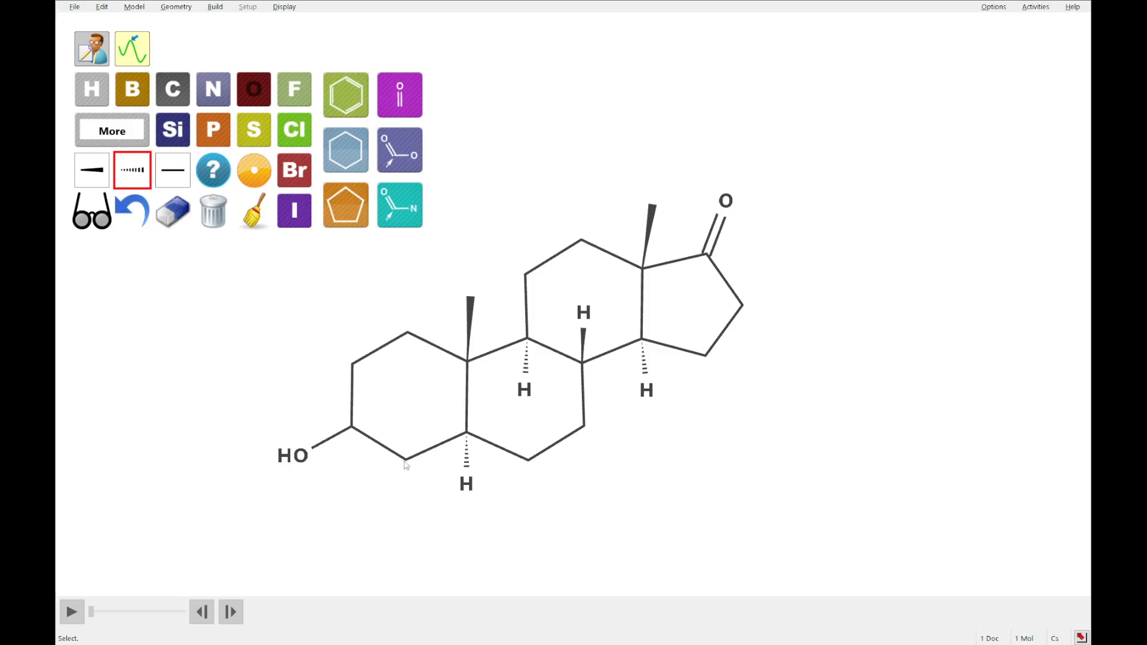
{"action": "left_click", "coordinate": [338, 439]}
{"action": "left_click", "coordinate": [256, 212]}
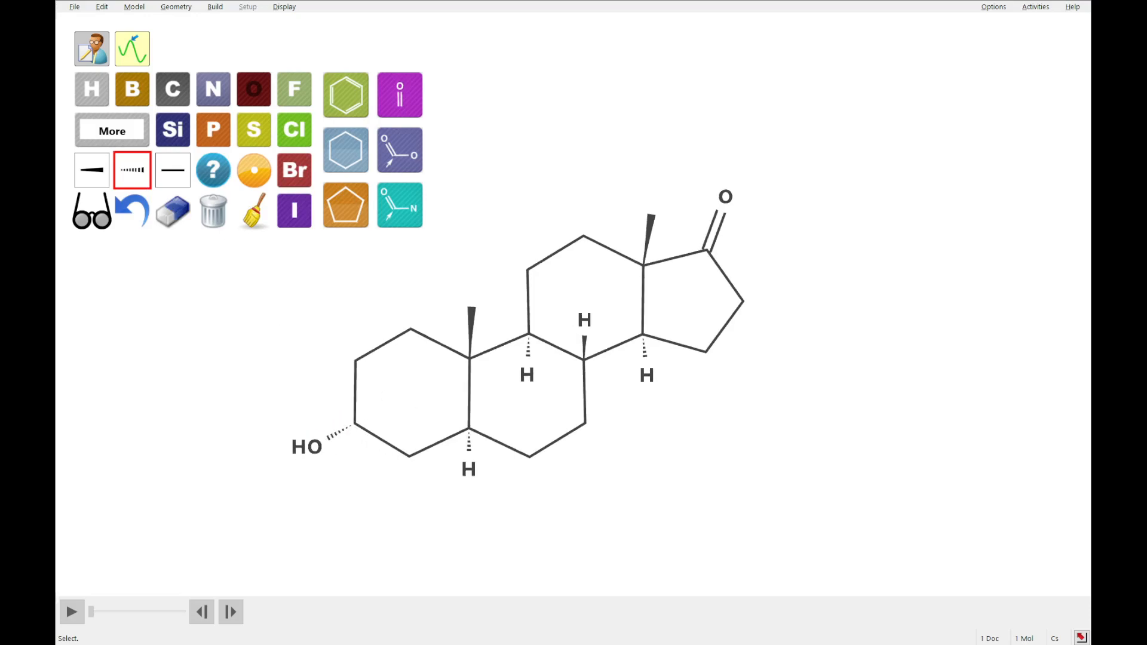
View the finished androsterone as a 3D model, rotate it, and close the document without saving
{"action": "left_click", "coordinate": [93, 229]}
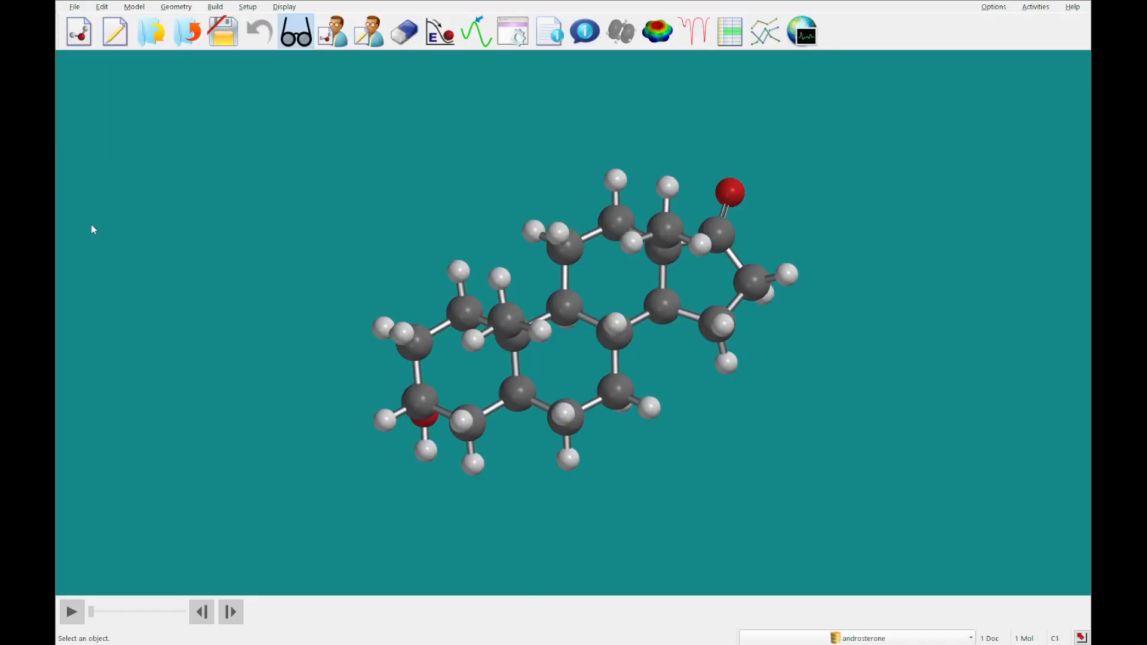
{"action": "left_click_drag", "start_coordinate": [516, 295], "coordinate": [176, 483]}
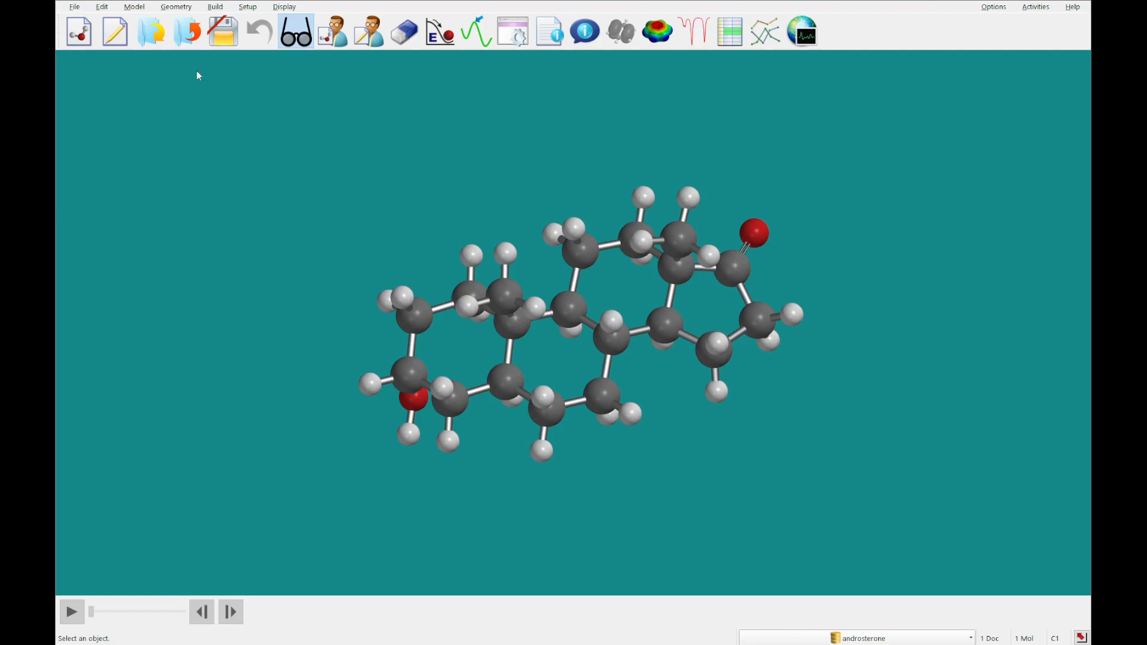
{"action": "left_click", "coordinate": [189, 47]}
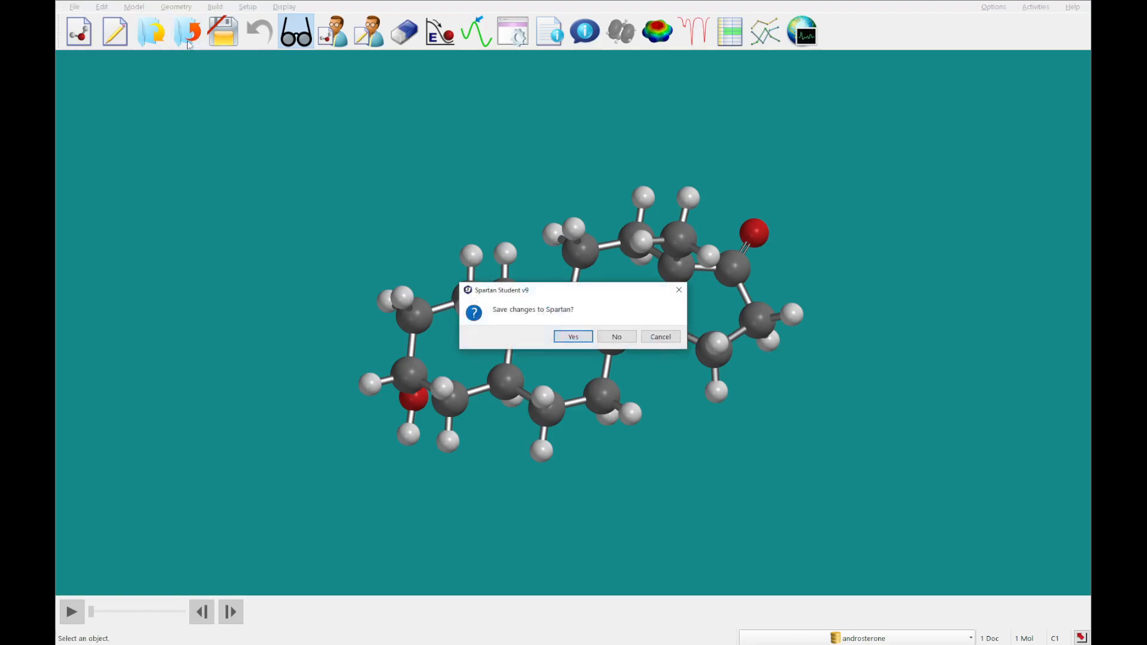
{"action": "left_click", "coordinate": [609, 337]}
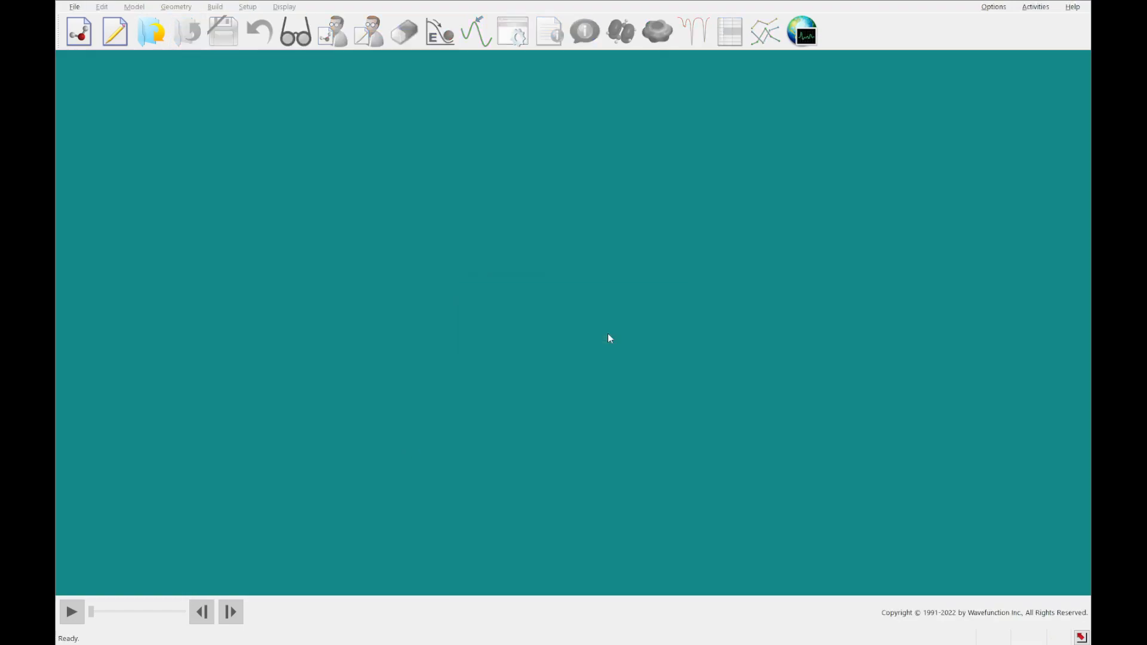